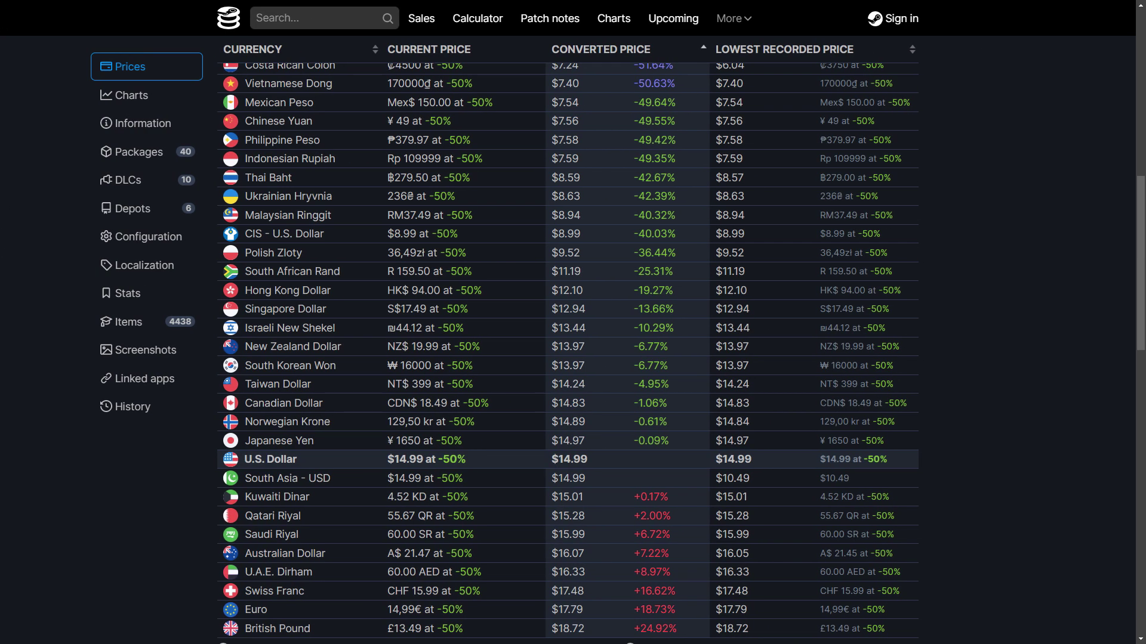
# Step: Scroll up through the Discord server's discussions channel
pyautogui.scroll(5, 901, 575)
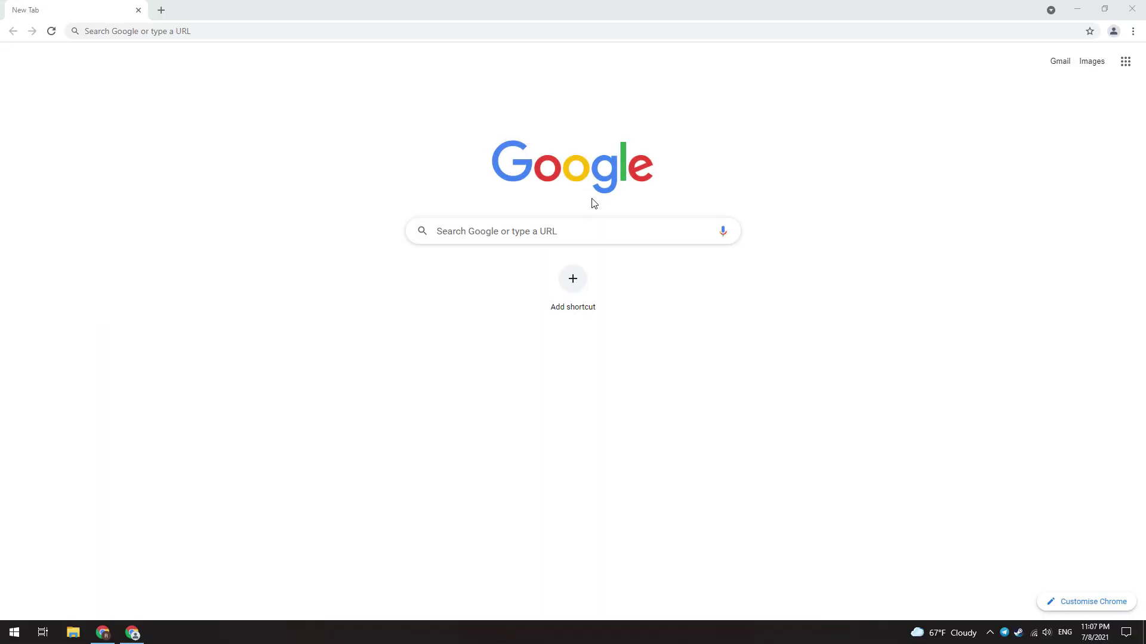
# Step: Go to hola.org and close its advertisement banner
pyautogui.click(537, 231)
pyautogui.write('hol')
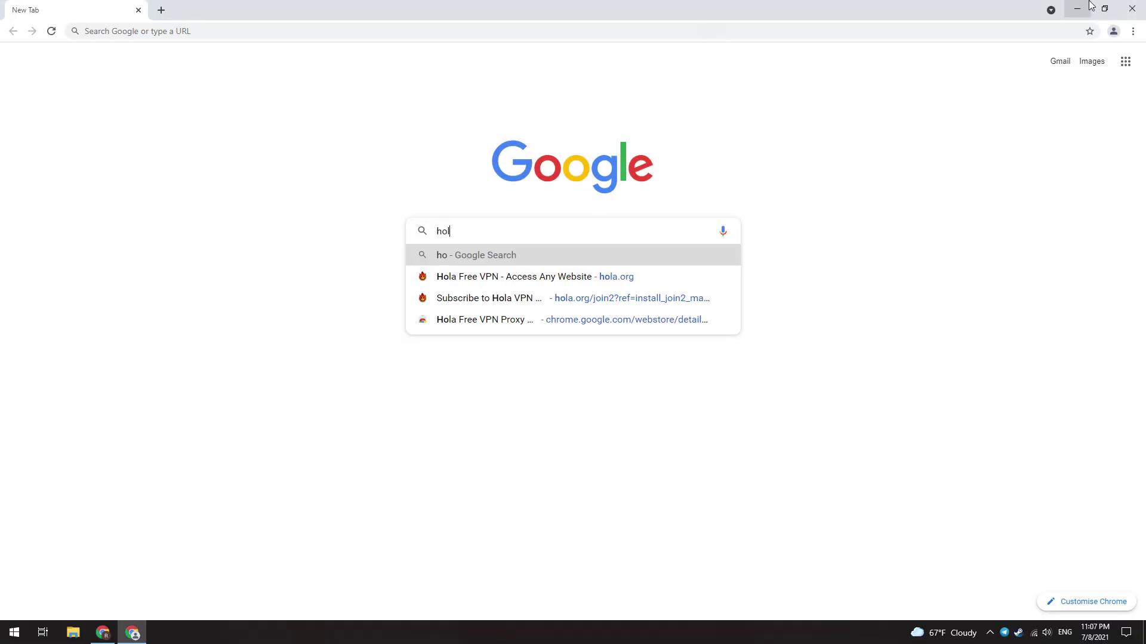
pyautogui.write('a.org')
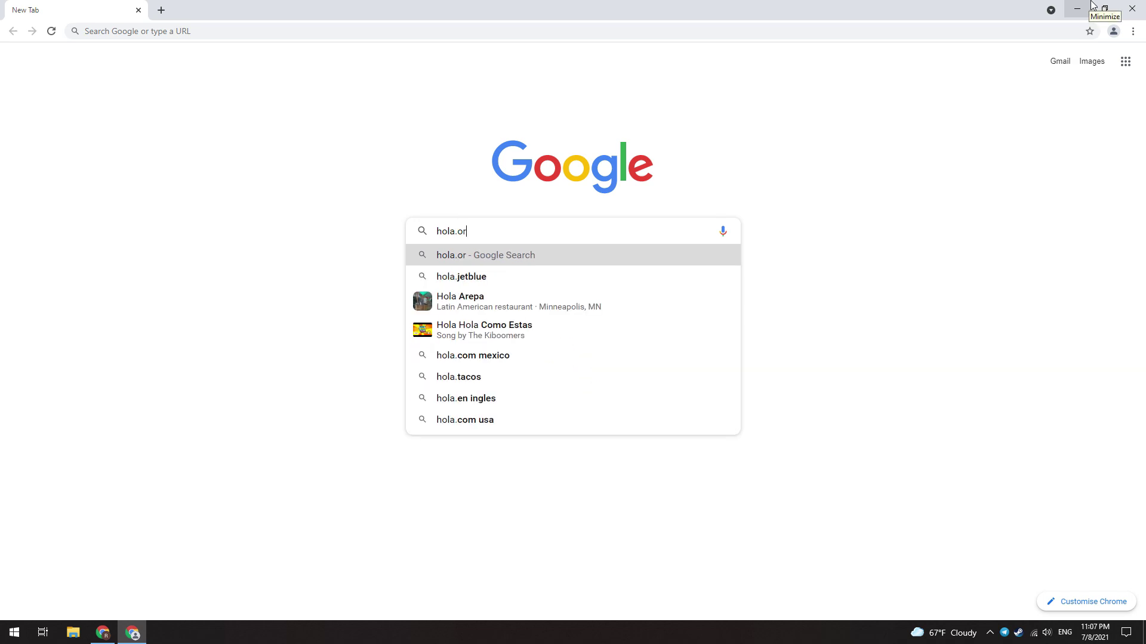
pyautogui.press('Return')
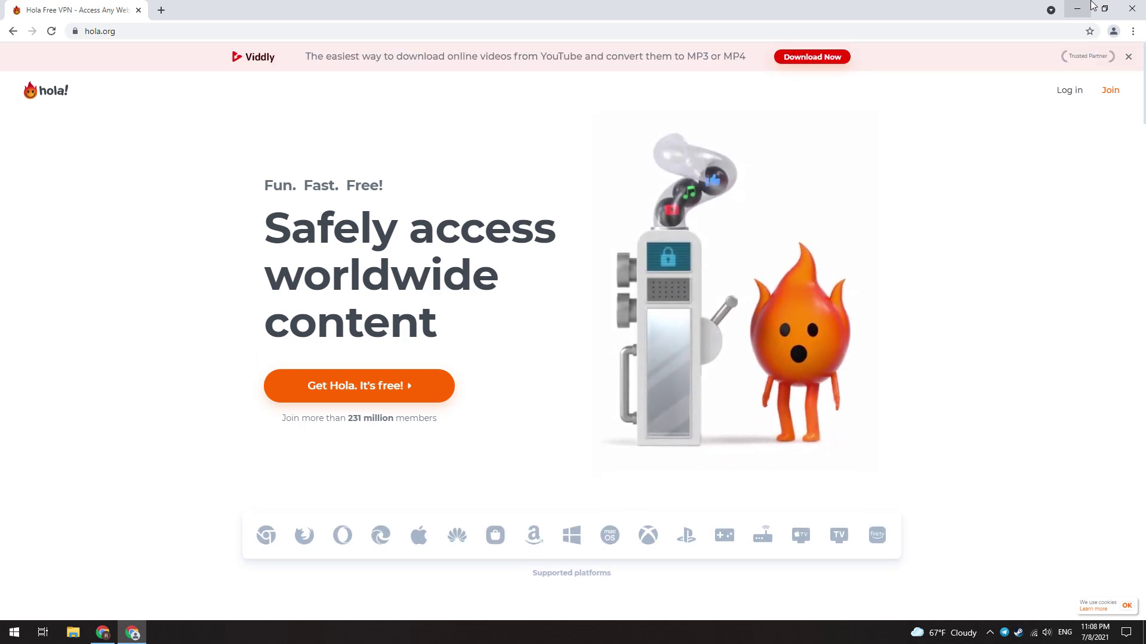
pyautogui.click(1127, 57)
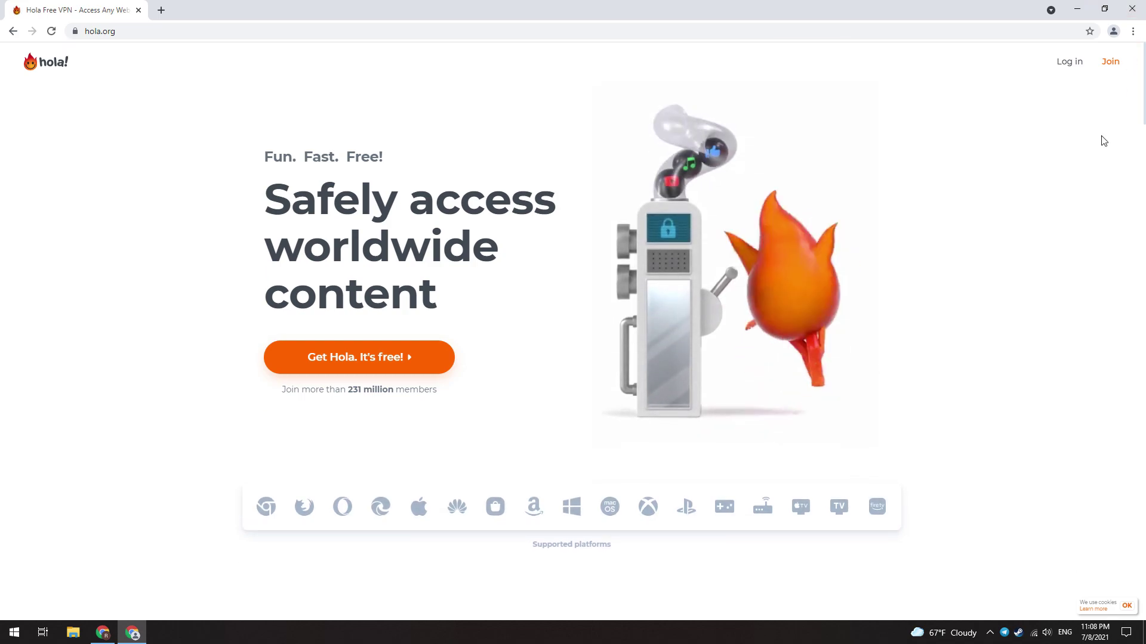
# Step: Add the Hola VPN extension to Chrome from the web store and pin it
pyautogui.click(264, 512)
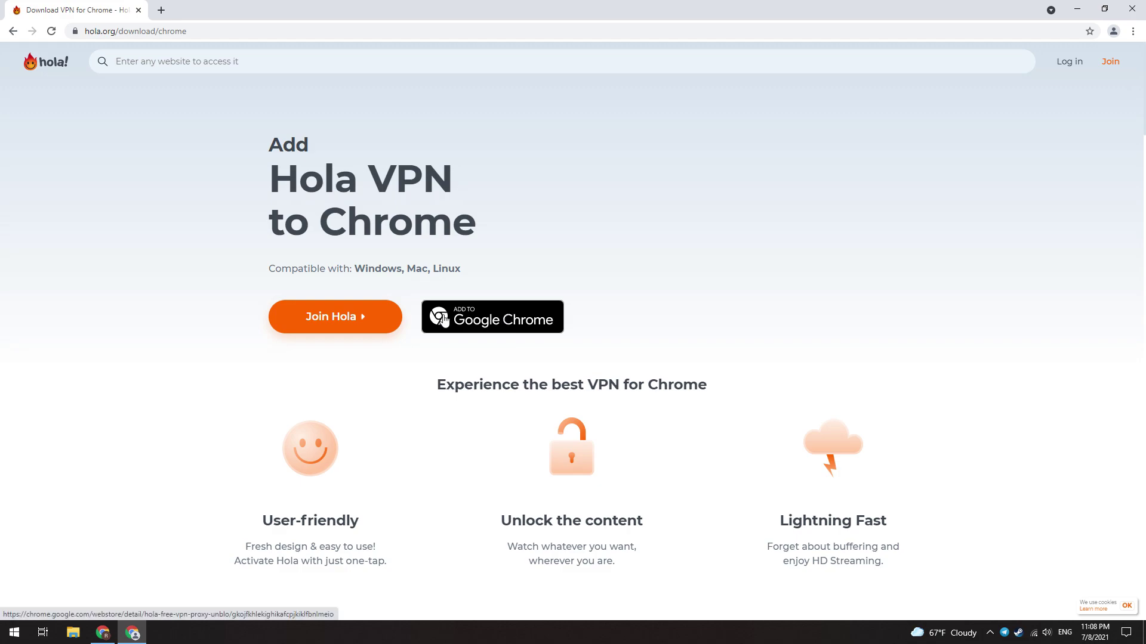
pyautogui.click(553, 323)
pyautogui.click(824, 150)
pyautogui.click(590, 128)
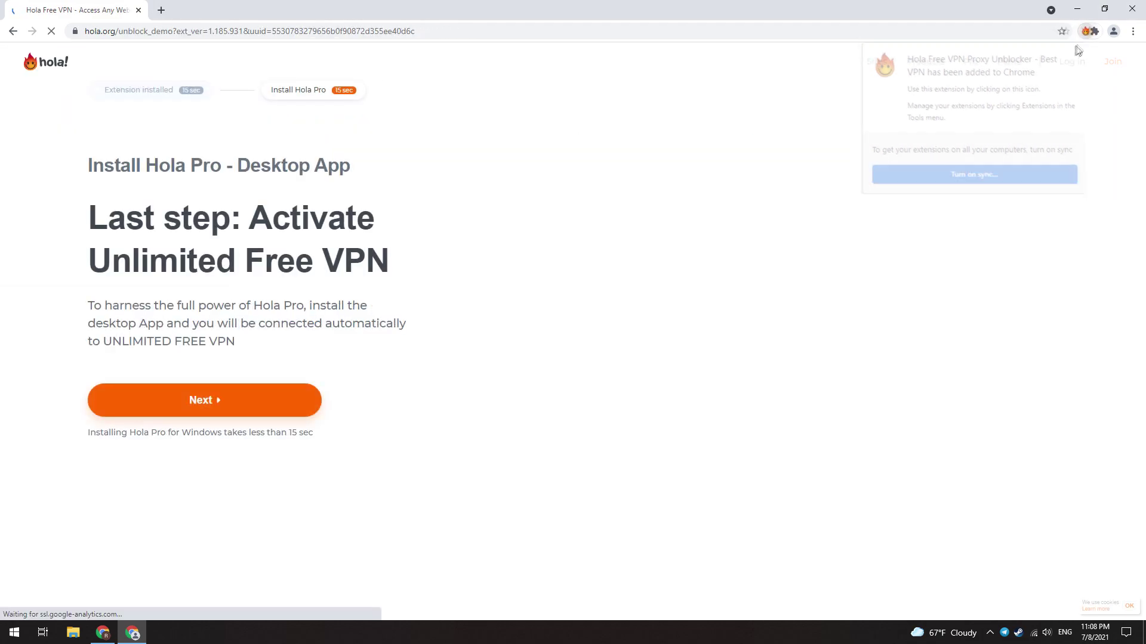
pyautogui.click(1094, 31)
pyautogui.click(1066, 117)
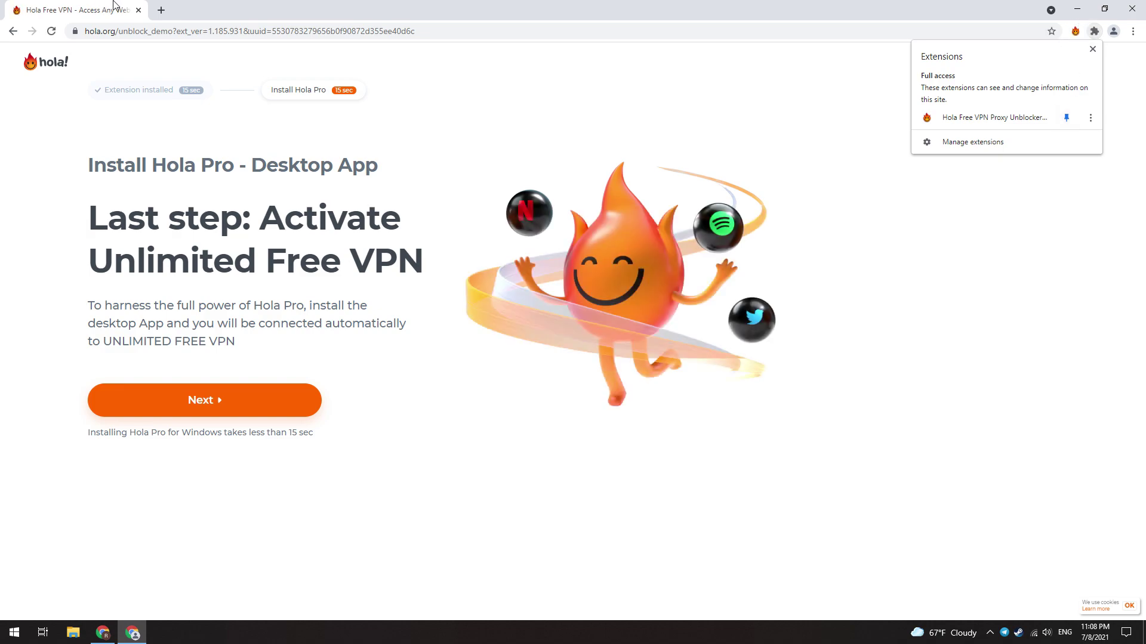
pyautogui.click(161, 10)
# Step: Load steamcommunity.com and start creating a new Steam account
pyautogui.write('steamcommunity.com')
pyautogui.press('Return')
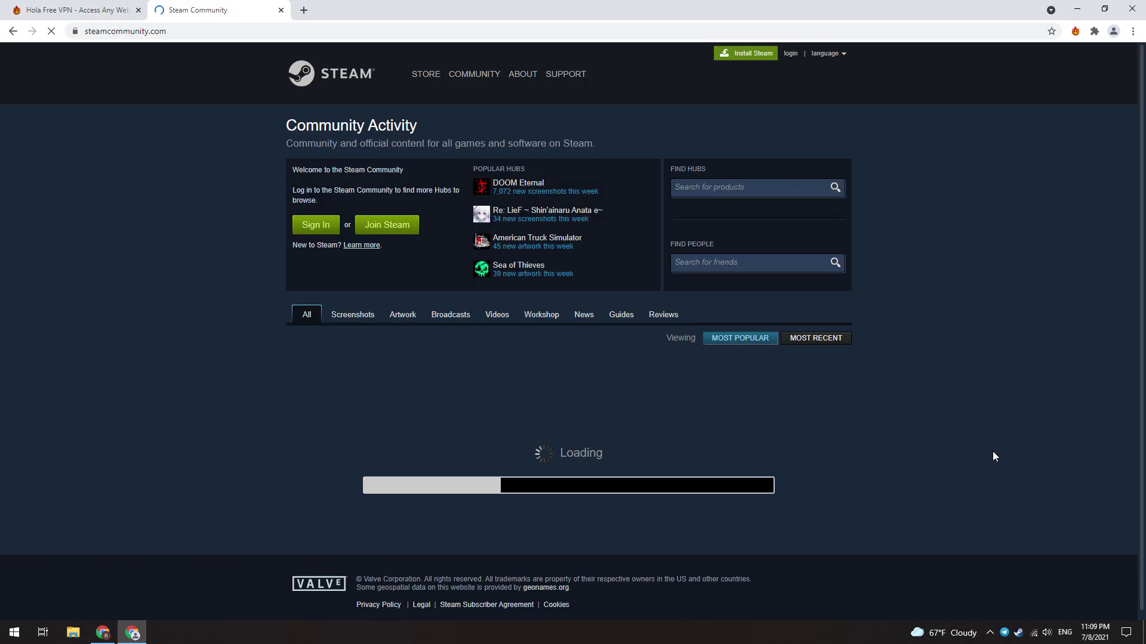
pyautogui.click(396, 226)
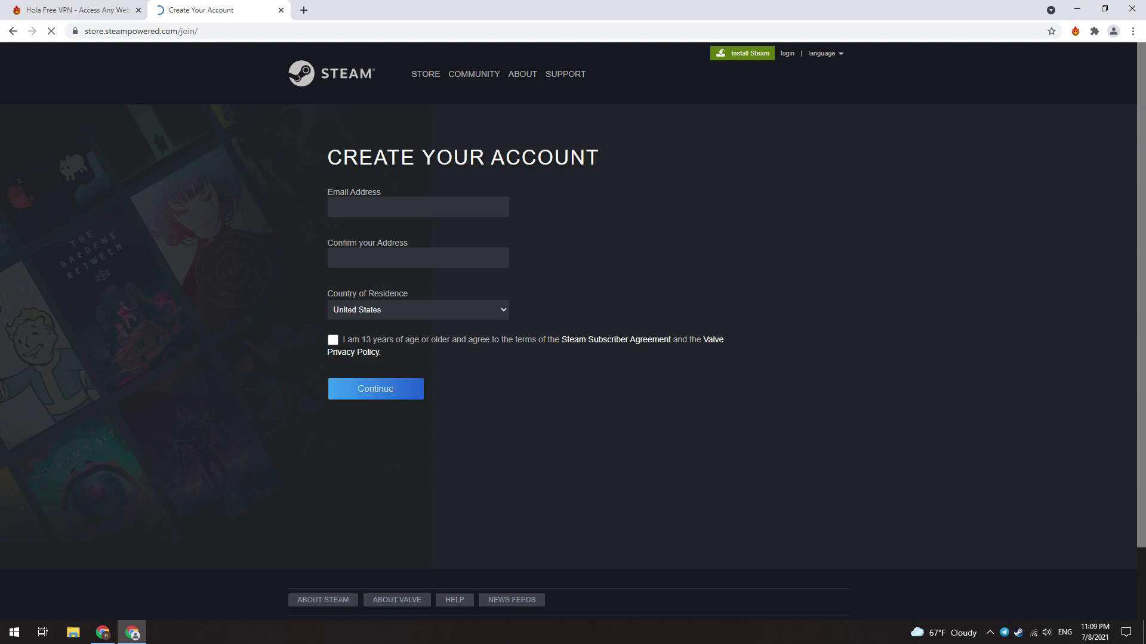
# Step: Route Steam through Argentina in Hola and reopen the create-account form
pyautogui.click(1074, 31)
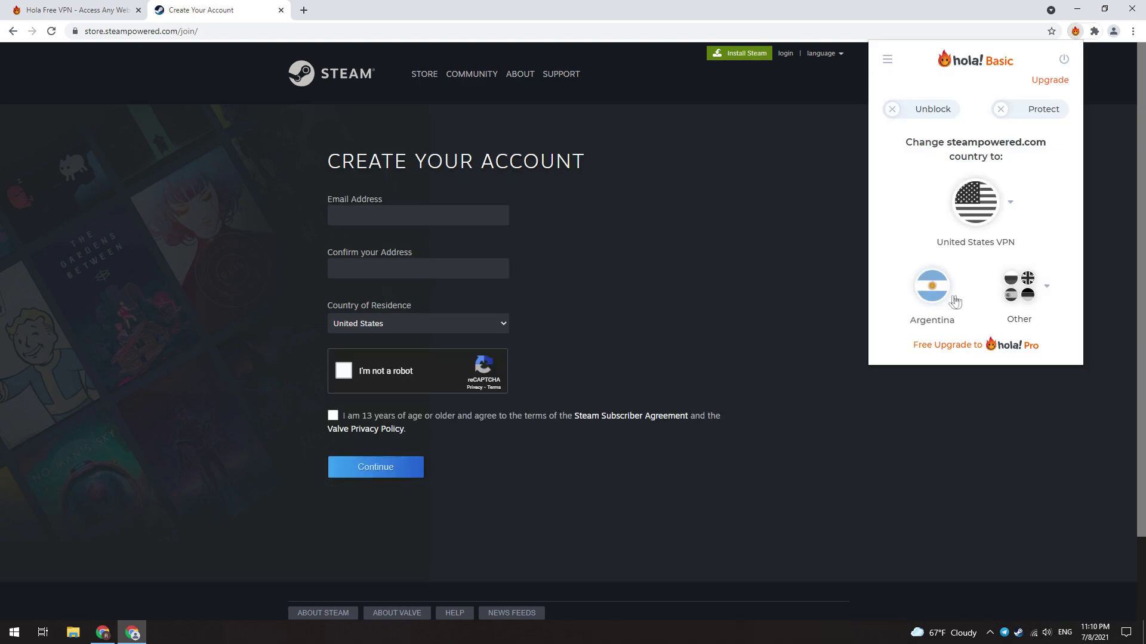
pyautogui.click(1045, 289)
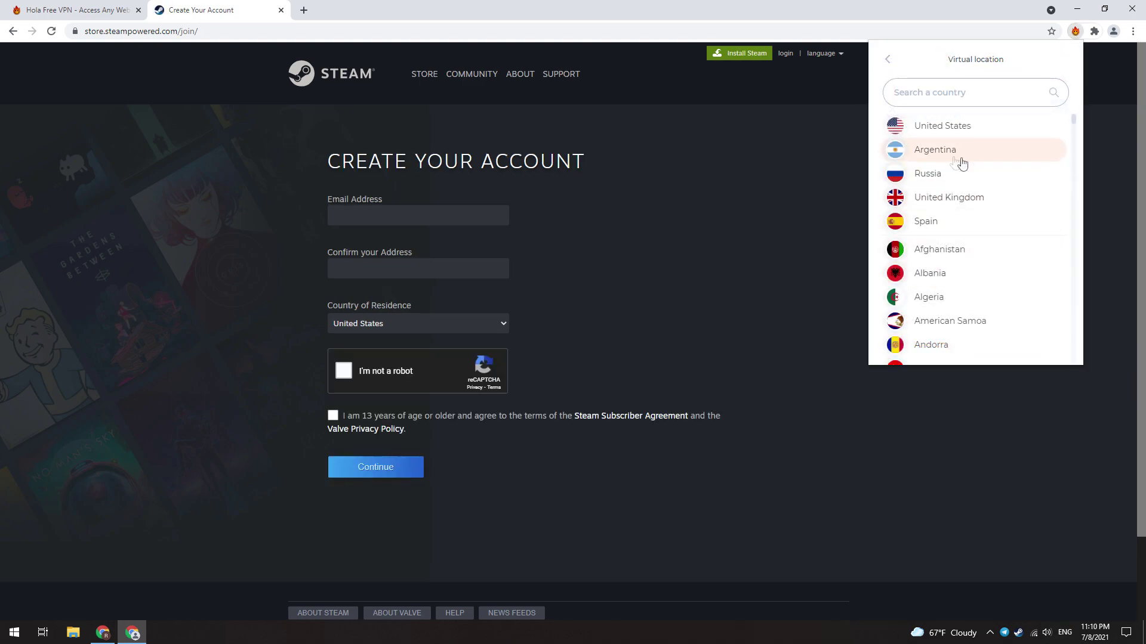
pyautogui.click(945, 156)
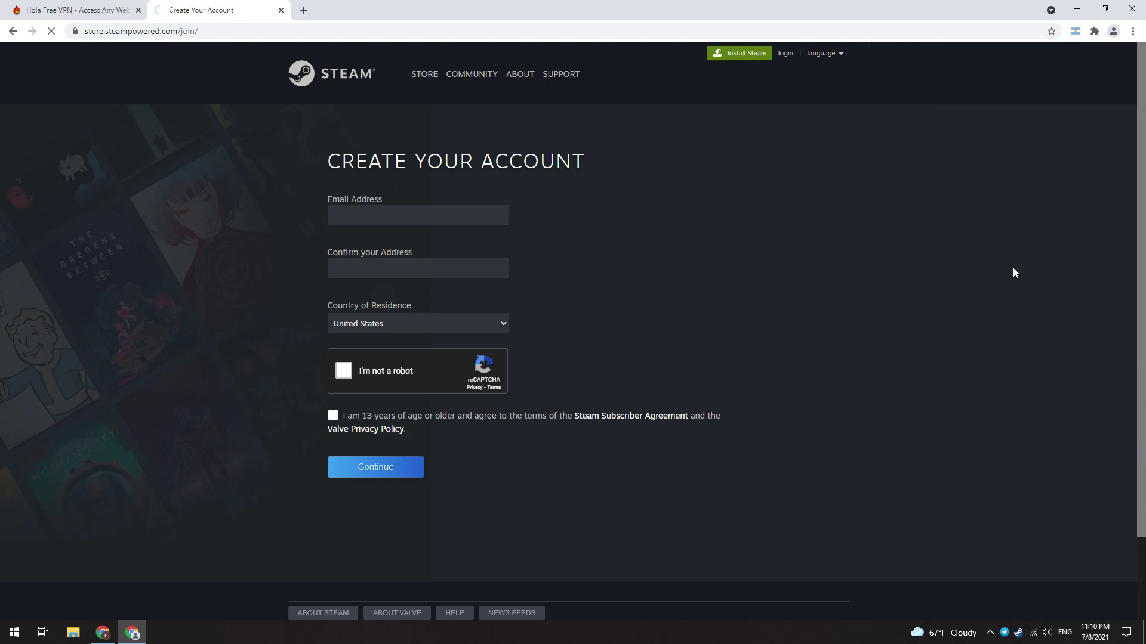
pyautogui.click(787, 54)
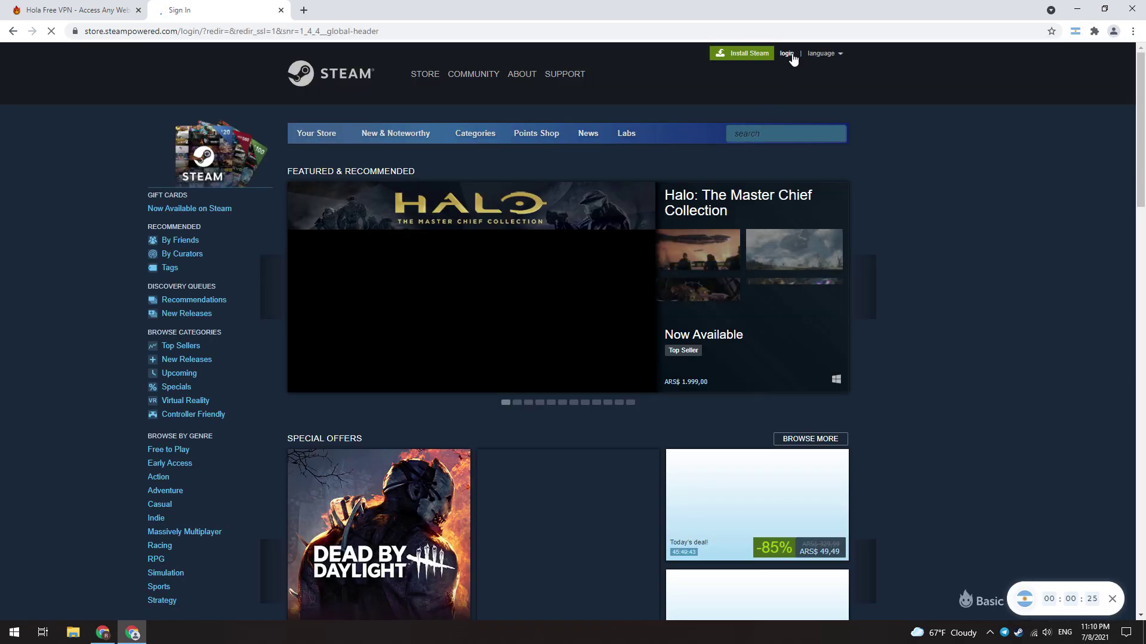
pyautogui.click(755, 377)
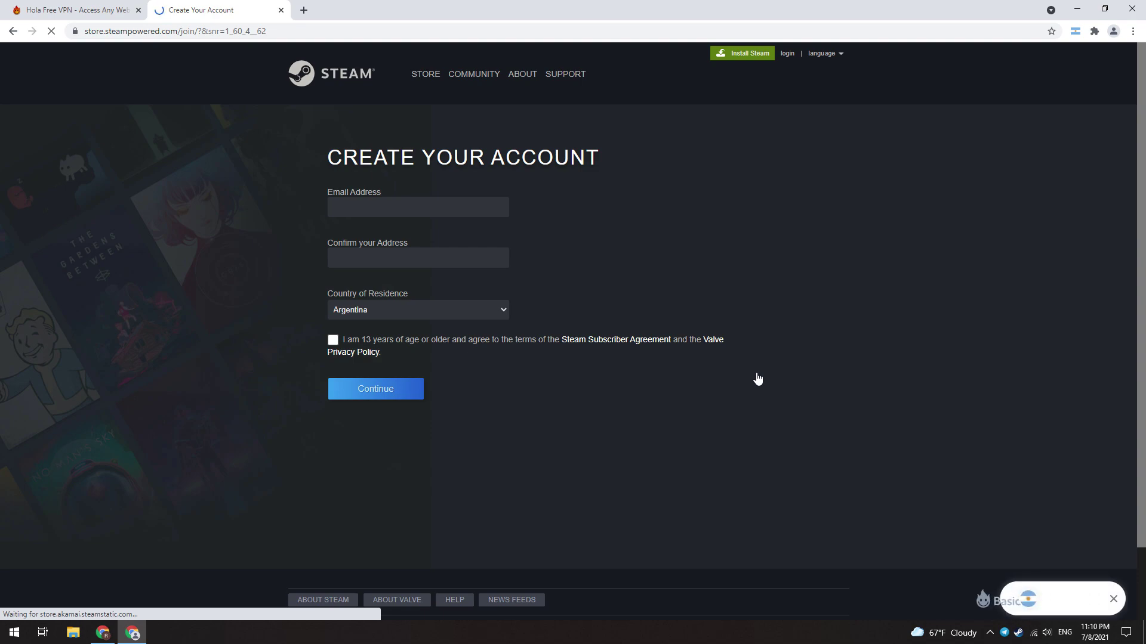
# Step: Enter the account e-mail address and begin confirming it
pyautogui.click(378, 216)
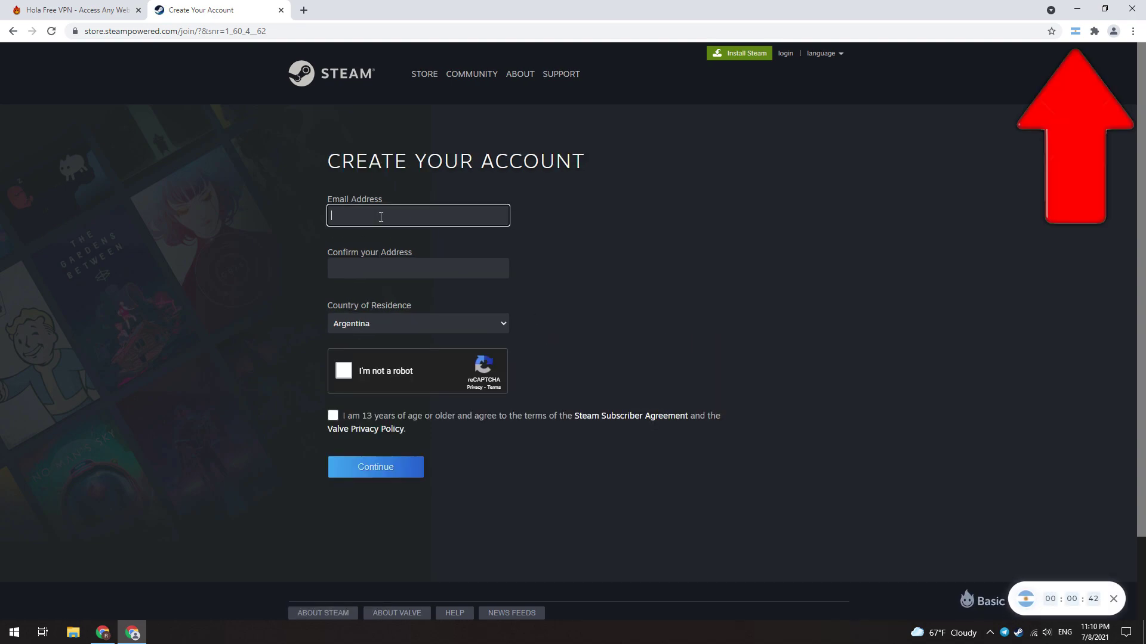
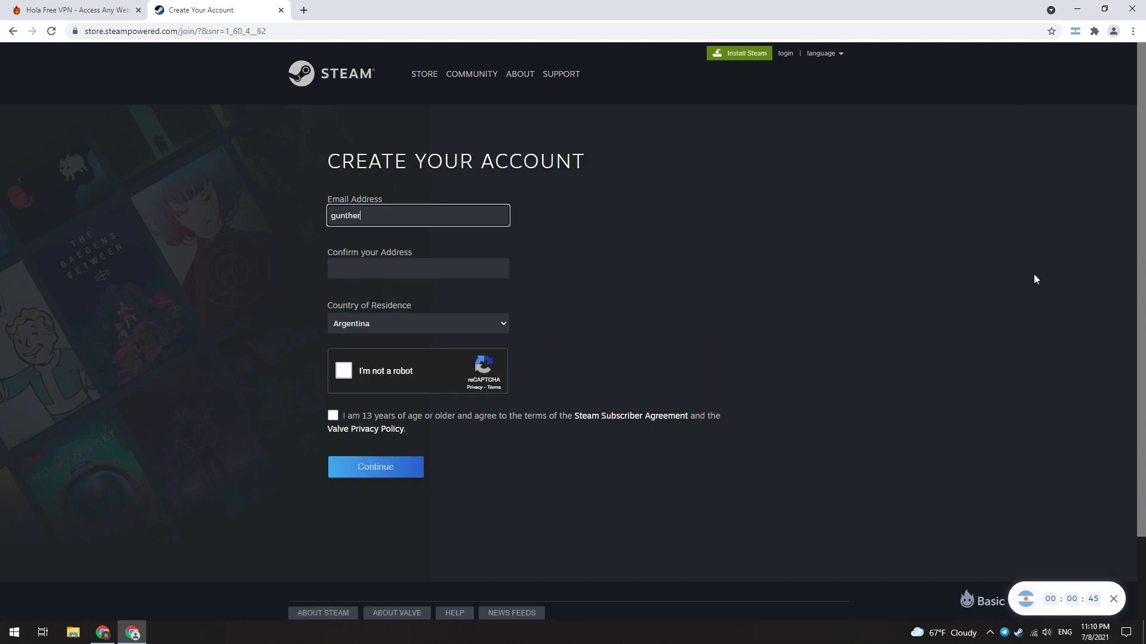
pyautogui.press('Tab')
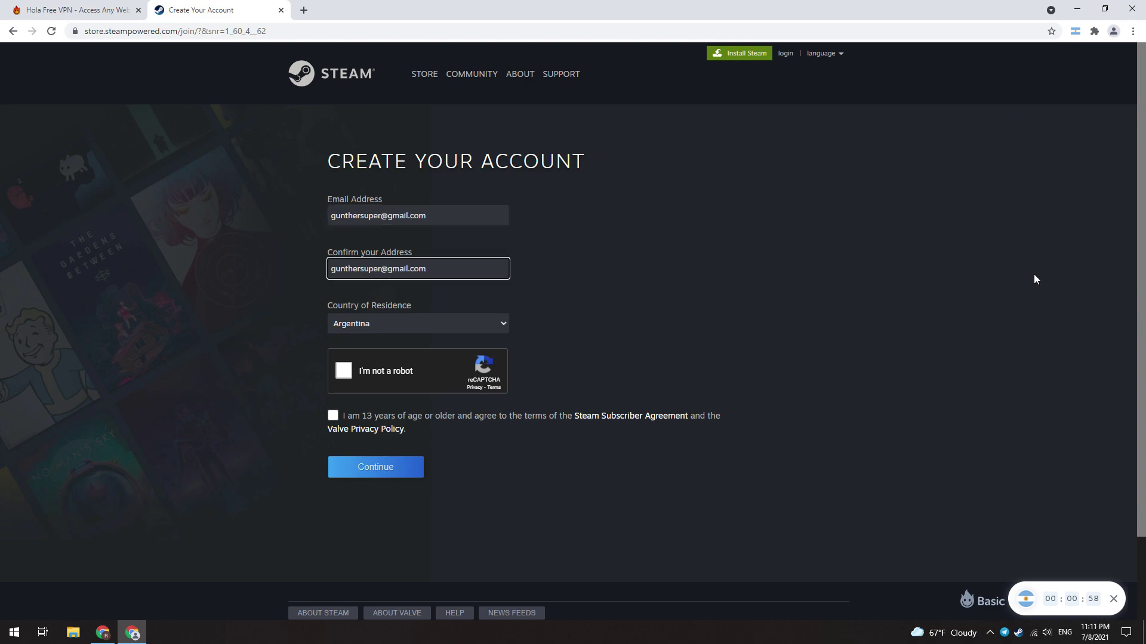
# Step: Reconnect Hola through Argentina and solve the traffic-light 'I'm not a robot' captcha
pyautogui.click(356, 371)
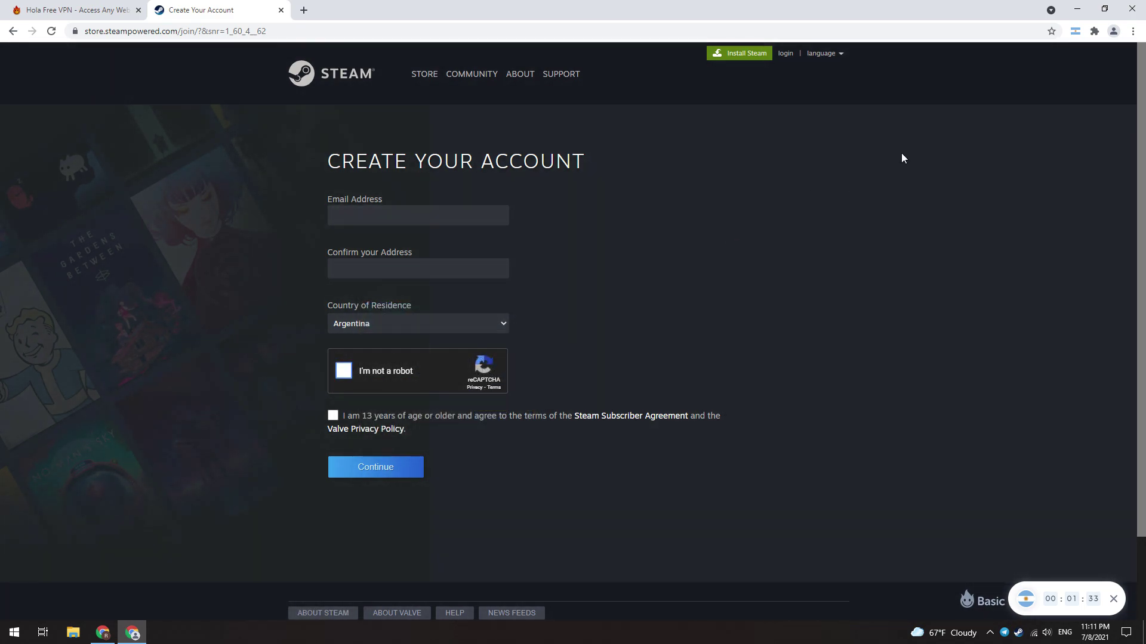
pyautogui.click(1074, 31)
pyautogui.click(977, 200)
pyautogui.click(983, 186)
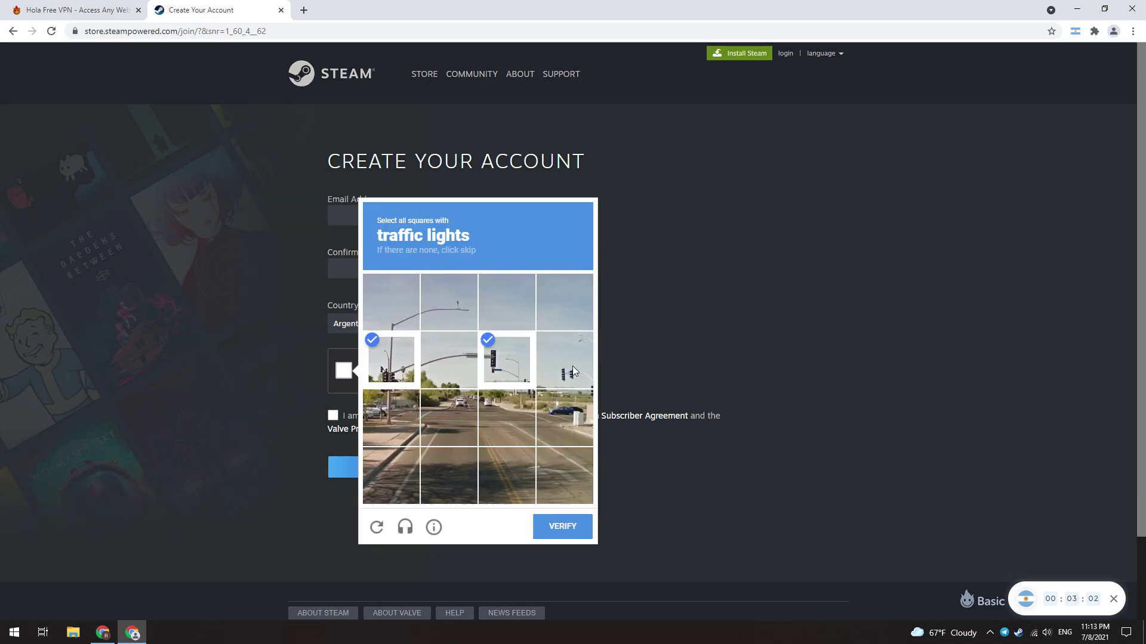
pyautogui.click(563, 524)
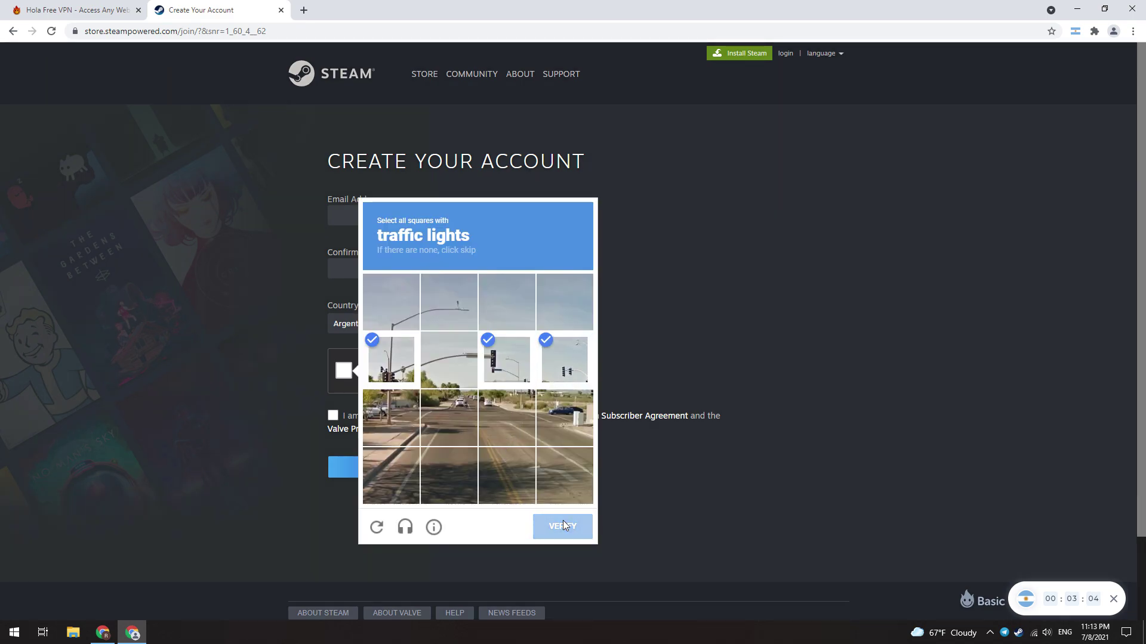
# Step: Re-enter and confirm the e-mail, accept the age terms, and submit the sign-up form
pyautogui.click(387, 229)
pyautogui.press('Tab')
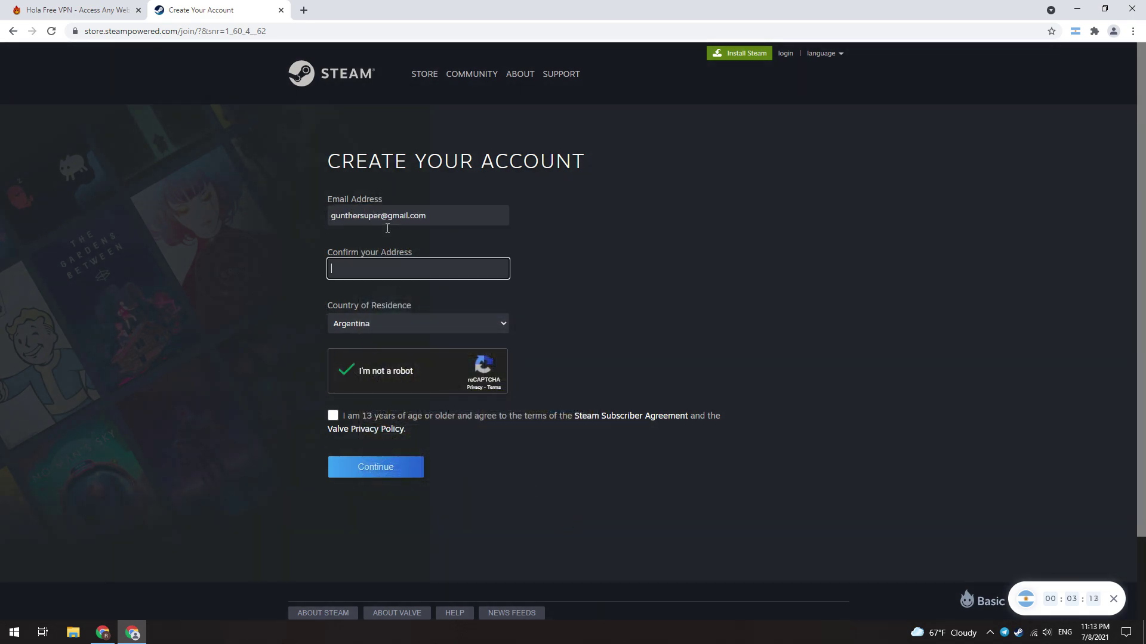
pyautogui.click(333, 416)
pyautogui.click(367, 472)
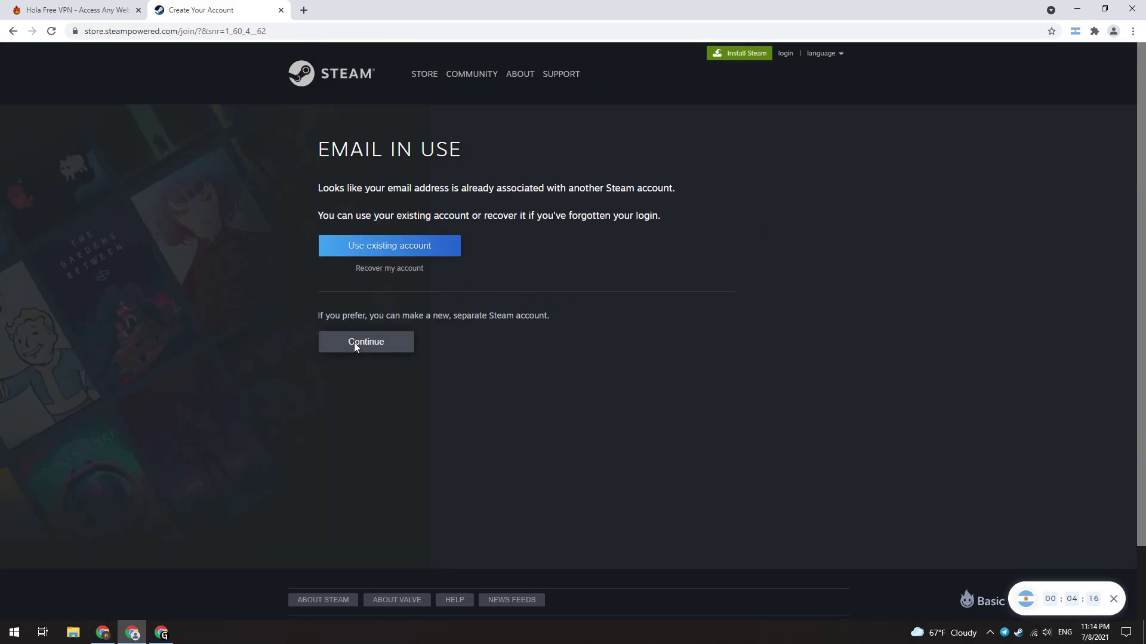
# Step: Create a separate new Steam account with a password, entering it twice
pyautogui.click(358, 348)
pyautogui.press('Tab')
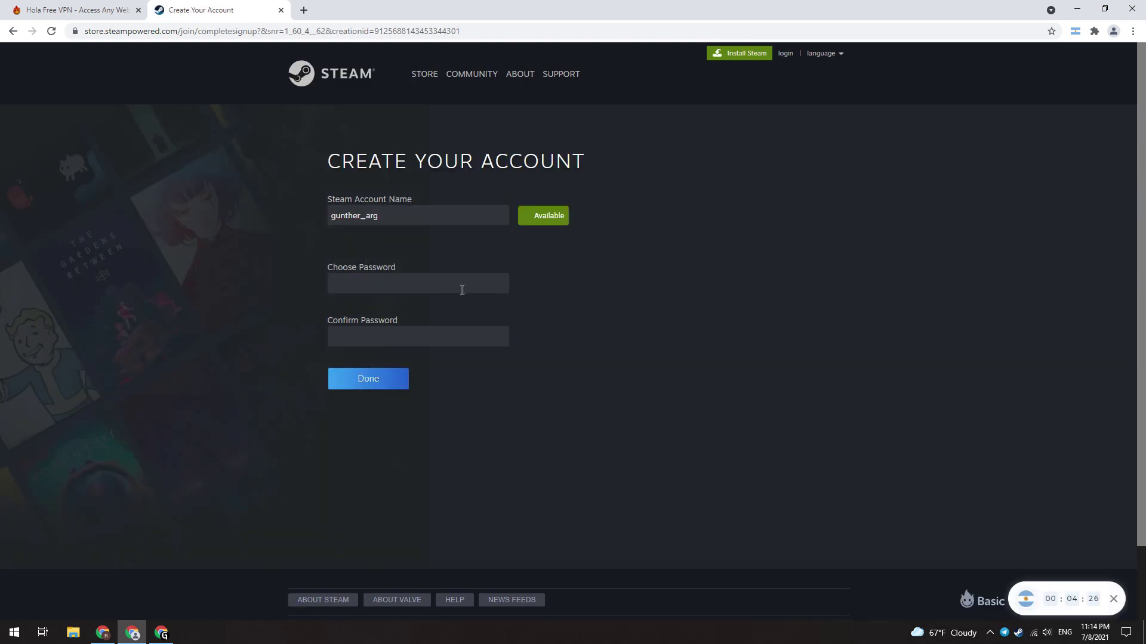
pyautogui.write('••••••••••')
pyautogui.press('Tab')
pyautogui.write('••••')
pyautogui.write('••••••')
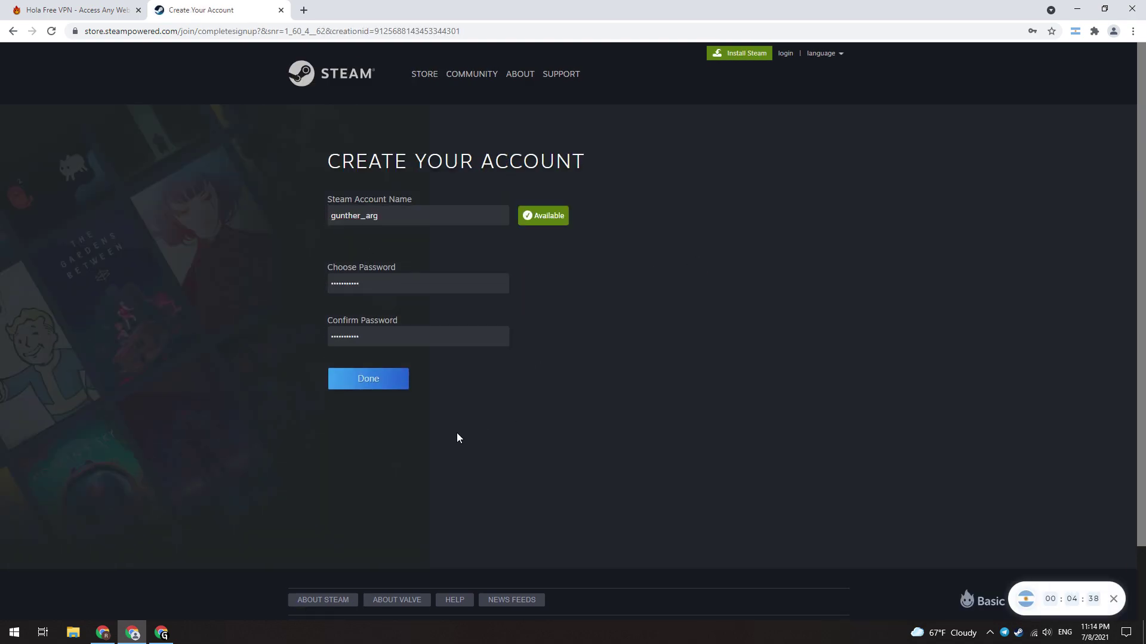
pyautogui.click(381, 385)
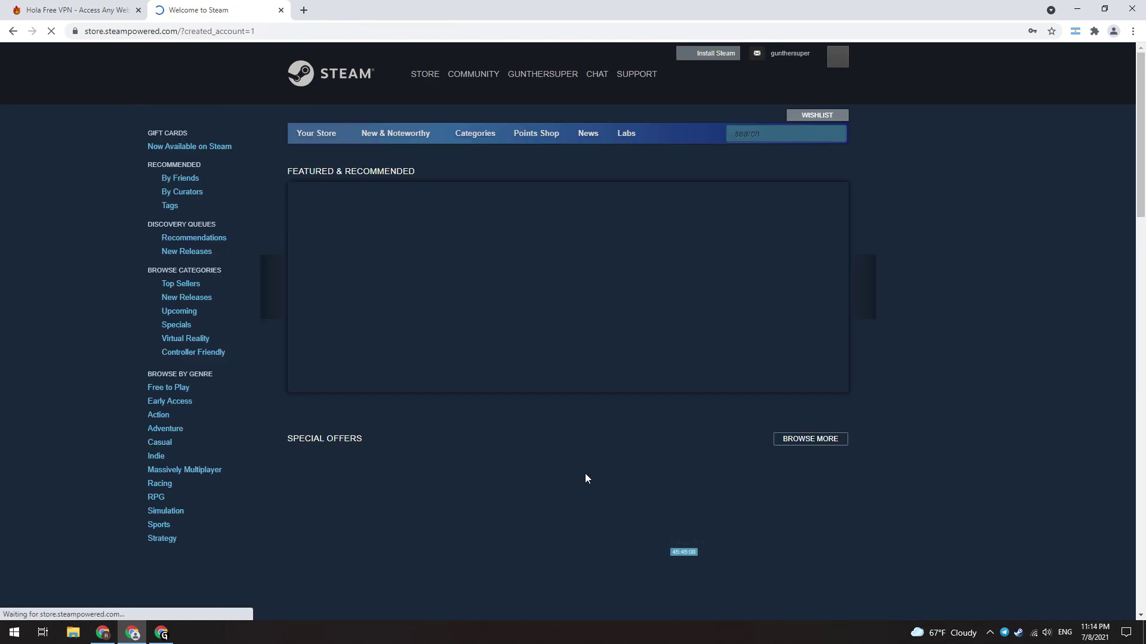
# Step: Open the new account's details page and save its password in Chrome
pyautogui.click(790, 53)
pyautogui.click(754, 88)
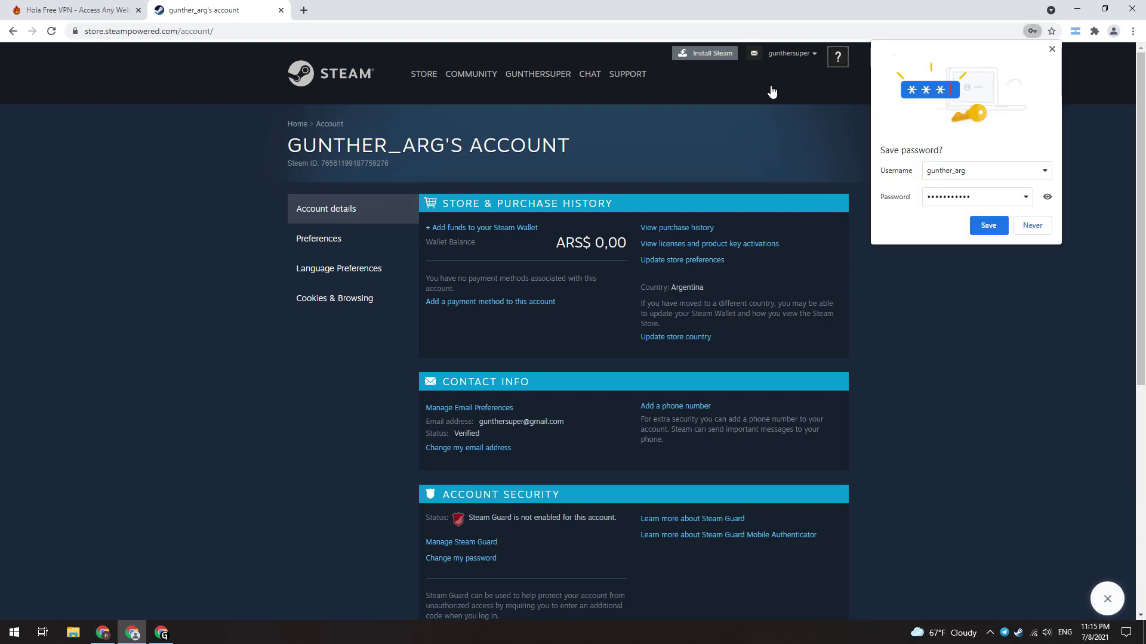
pyautogui.click(979, 226)
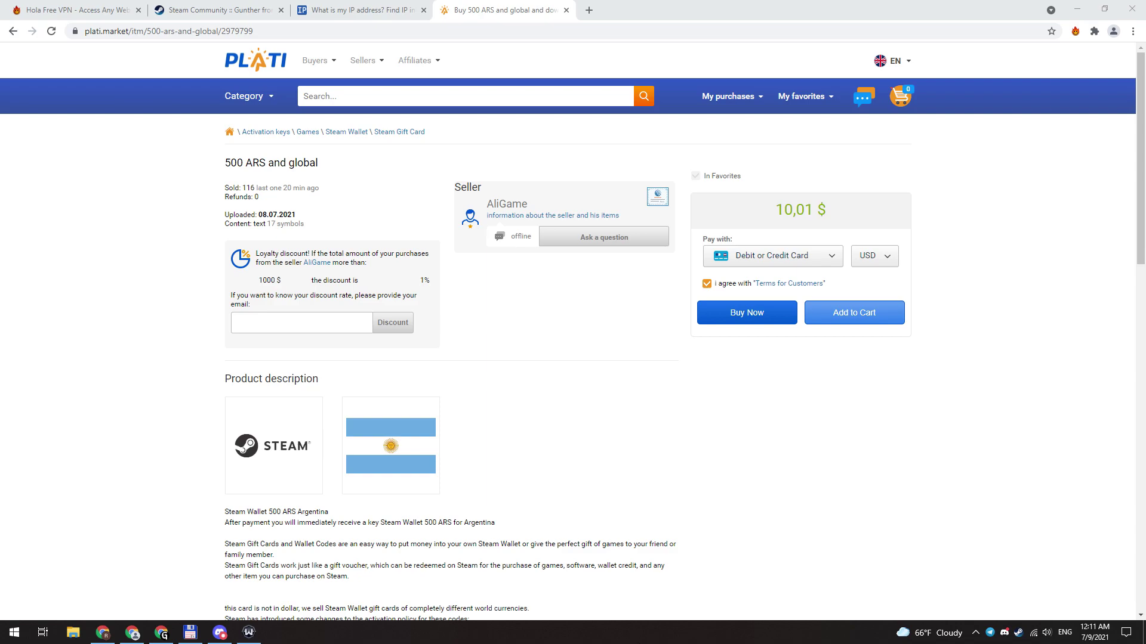
# Step: Pay for the 500 ARS wallet card by debit or credit card and return to the seller's site
pyautogui.click(822, 262)
pyautogui.scroll(-3, 771, 366)
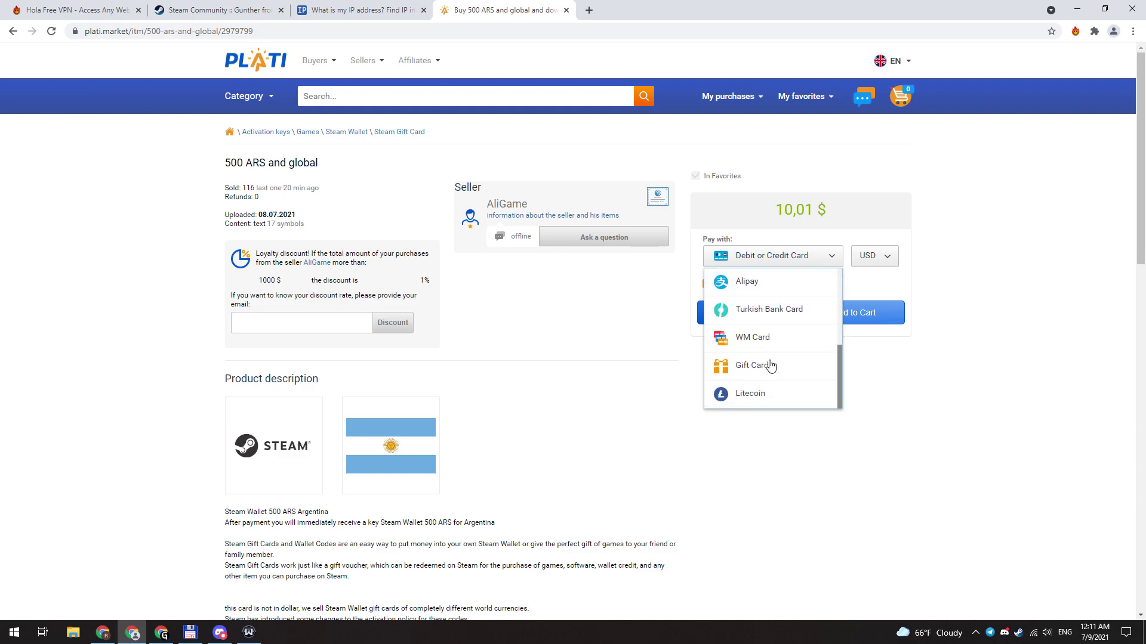
pyautogui.scroll(3, 800, 396)
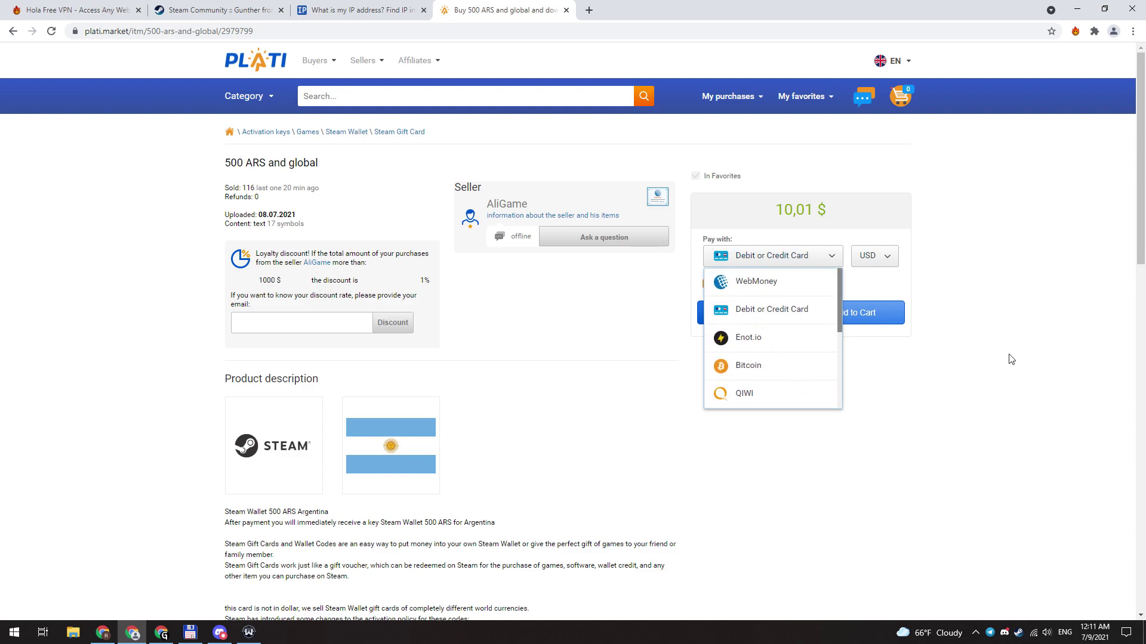
pyautogui.click(958, 290)
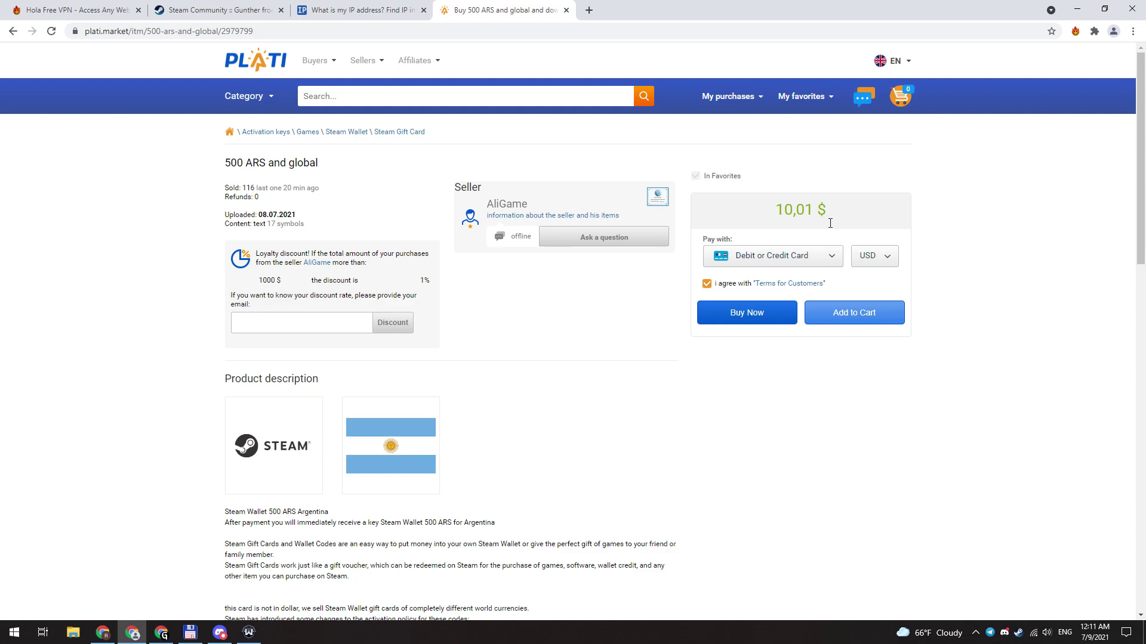
pyautogui.scroll(-2, 768, 354)
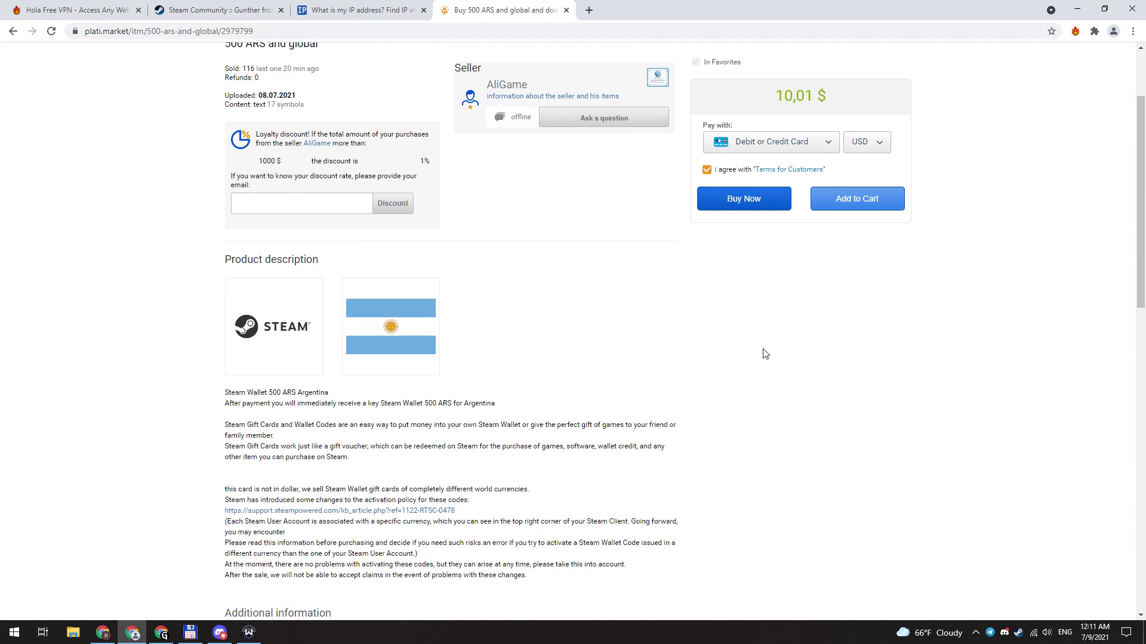
pyautogui.scroll(-3, 765, 354)
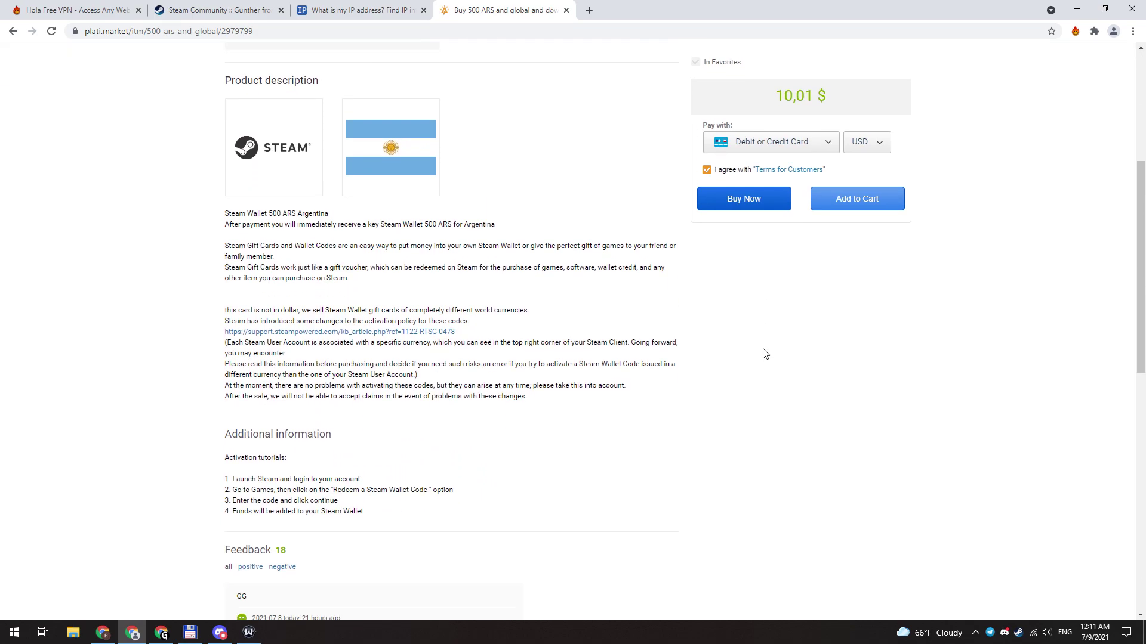
pyautogui.scroll(-2, 766, 354)
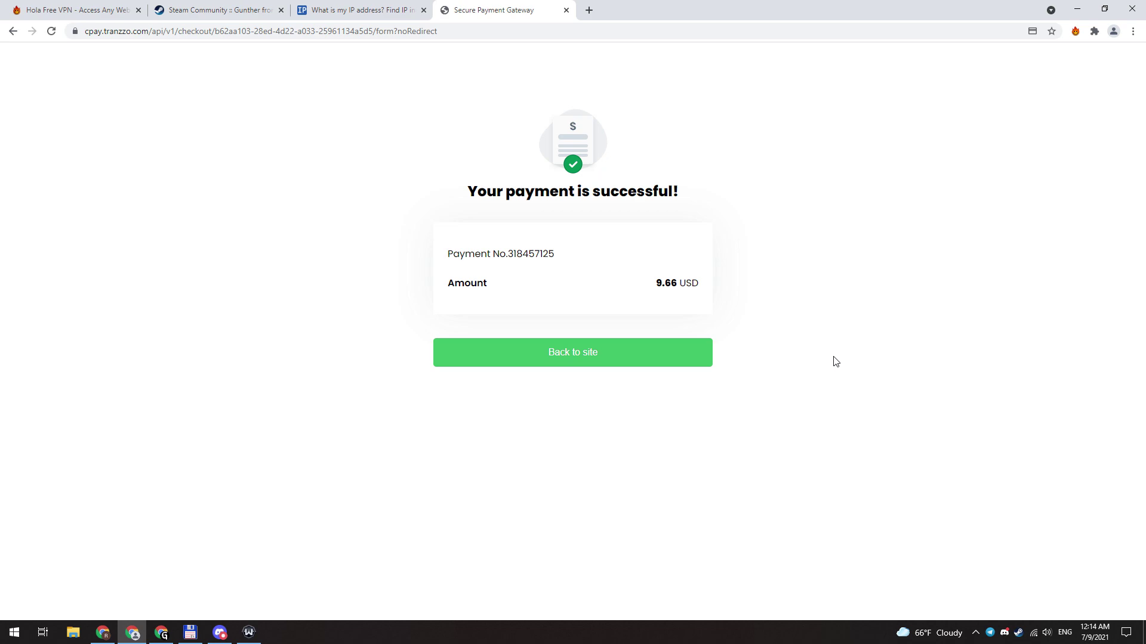
pyautogui.click(649, 354)
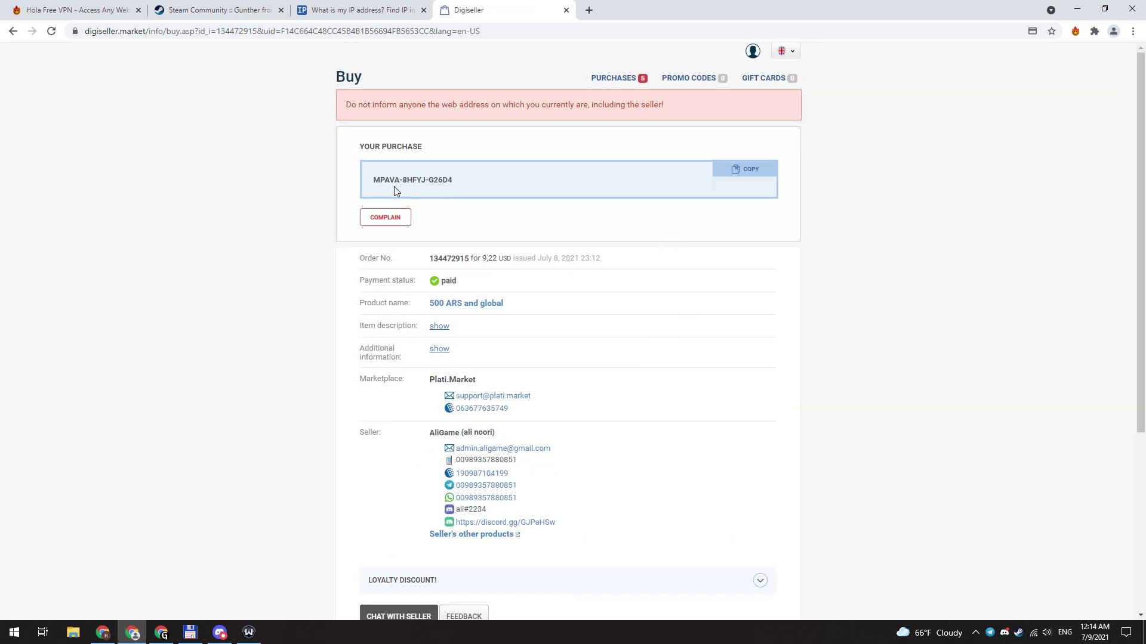
# Step: On the Steam profile tab, connect Hola VPN through Argentina
pyautogui.hotkey('ctrl', '2')
pyautogui.click(1075, 32)
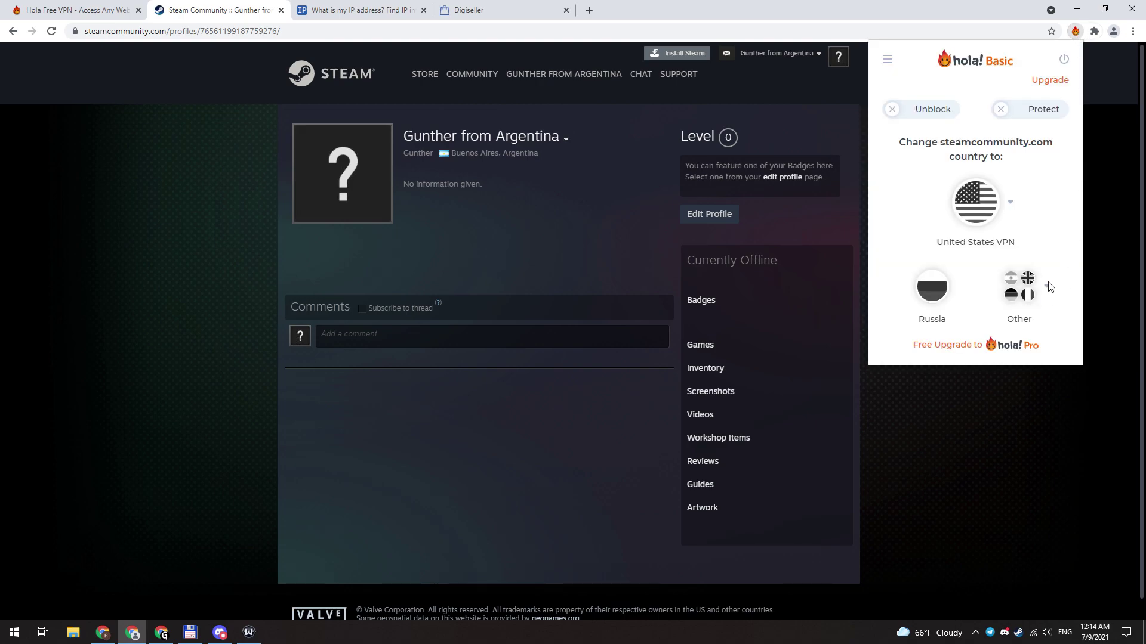
pyautogui.click(1048, 289)
pyautogui.click(987, 173)
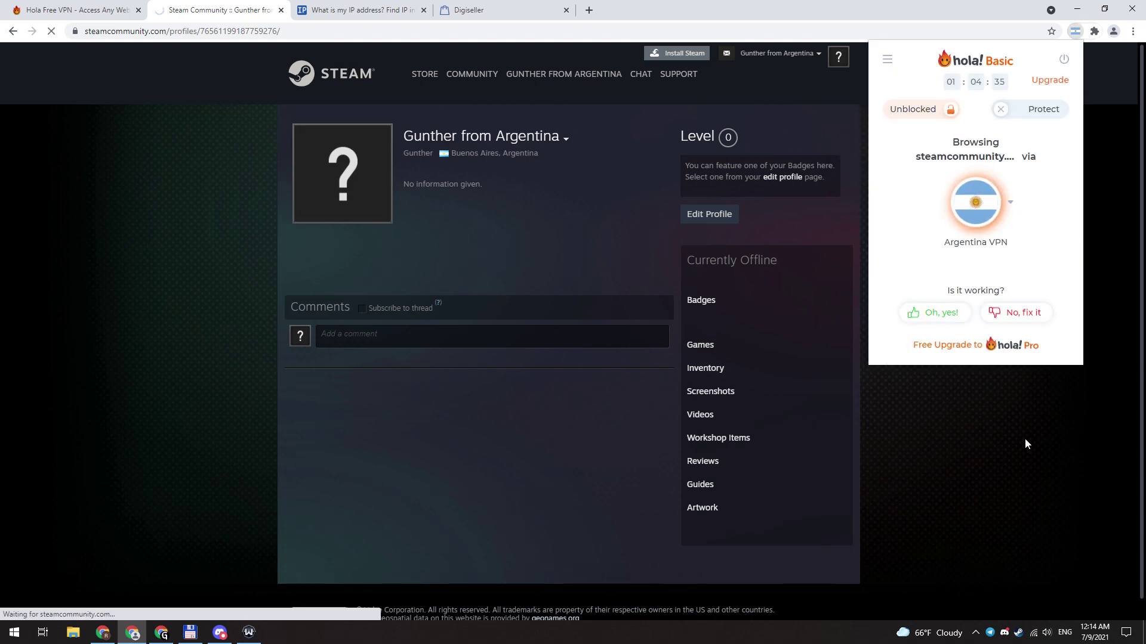
pyautogui.click(1025, 438)
# Step: Go from Account details through Add funds to the Redeem a Steam Gift Card page
pyautogui.click(775, 53)
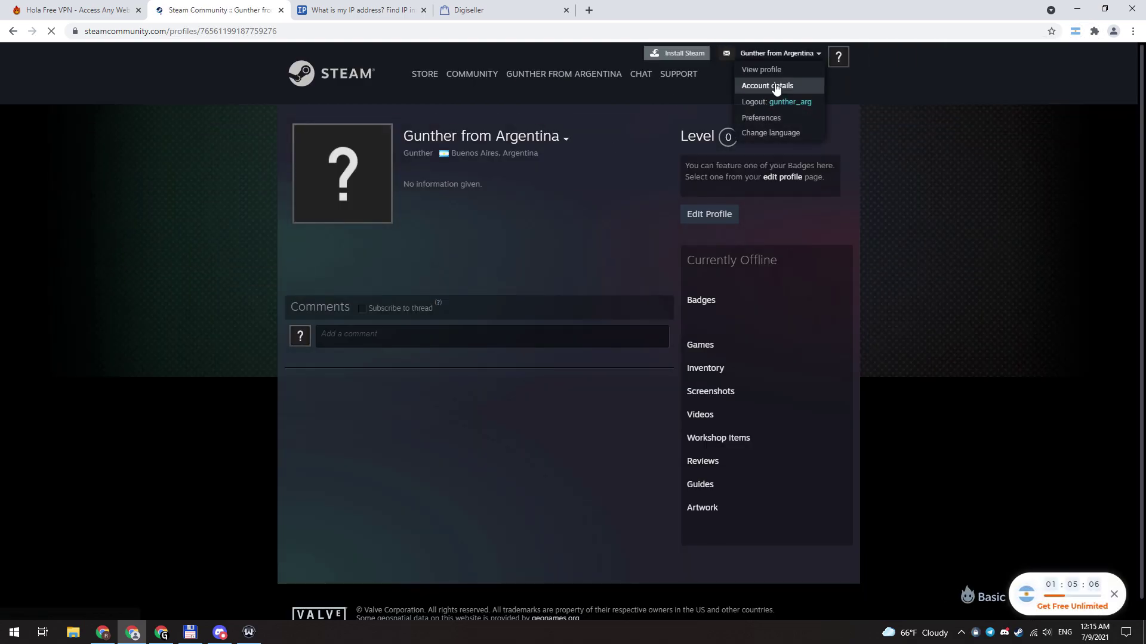
pyautogui.click(779, 84)
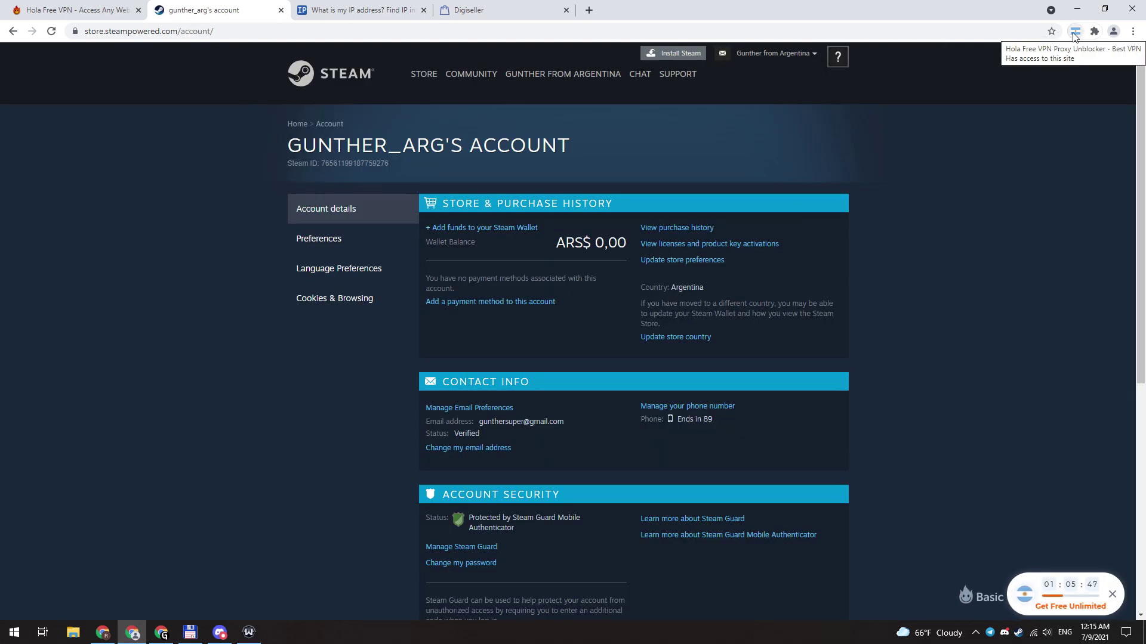
pyautogui.click(474, 228)
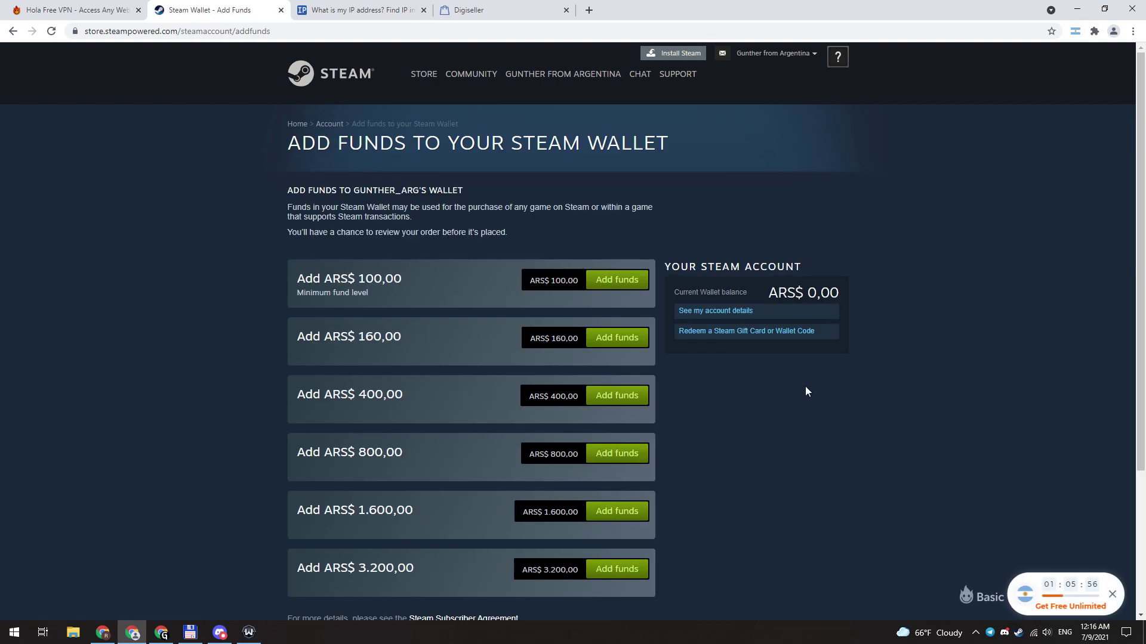
pyautogui.click(819, 342)
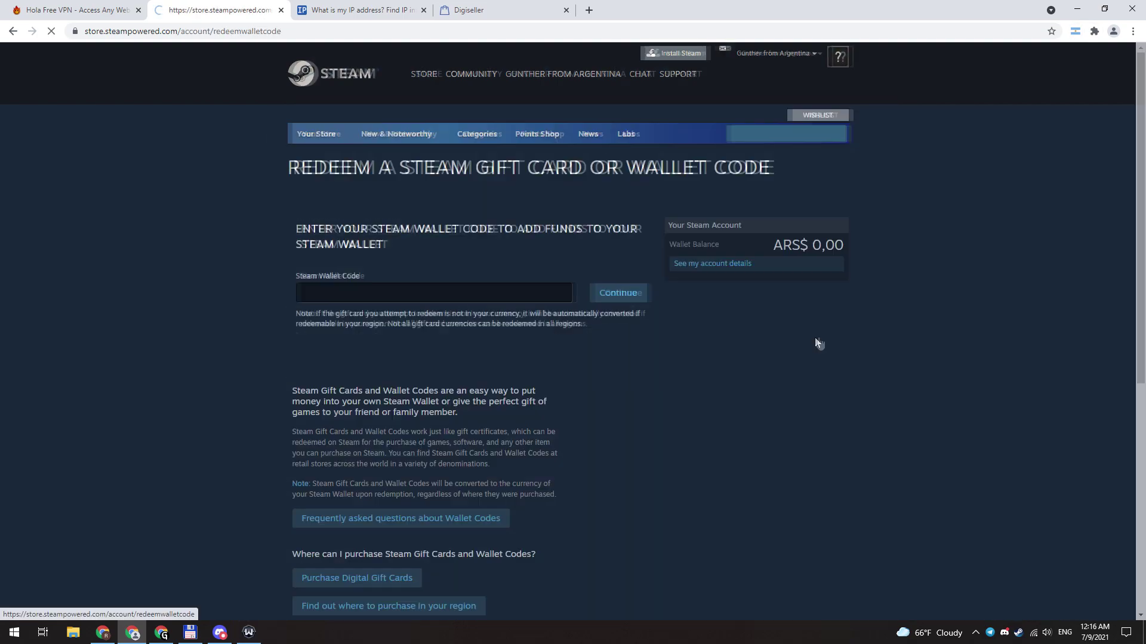
# Step: Paste the purchased wallet code from the Digiseller tab and redeem it for ARS$ 500,00
pyautogui.hotkey('ctrl', '4')
pyautogui.click(731, 180)
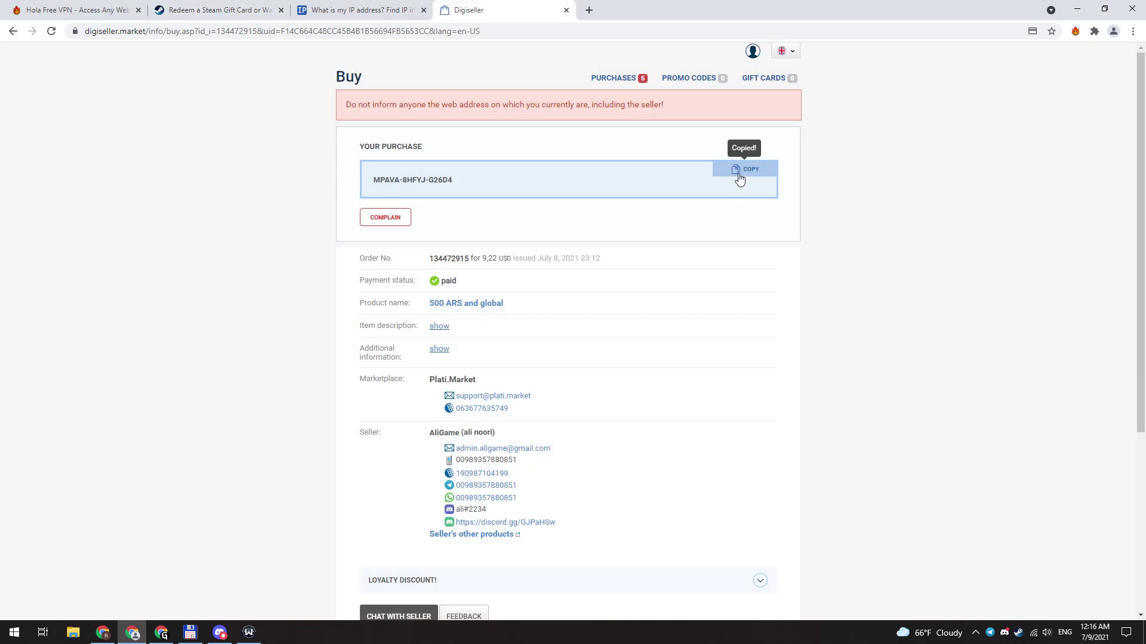
pyautogui.hotkey('ctrl', '2')
pyautogui.click(337, 291)
pyautogui.hotkey('ctrl', 'v')
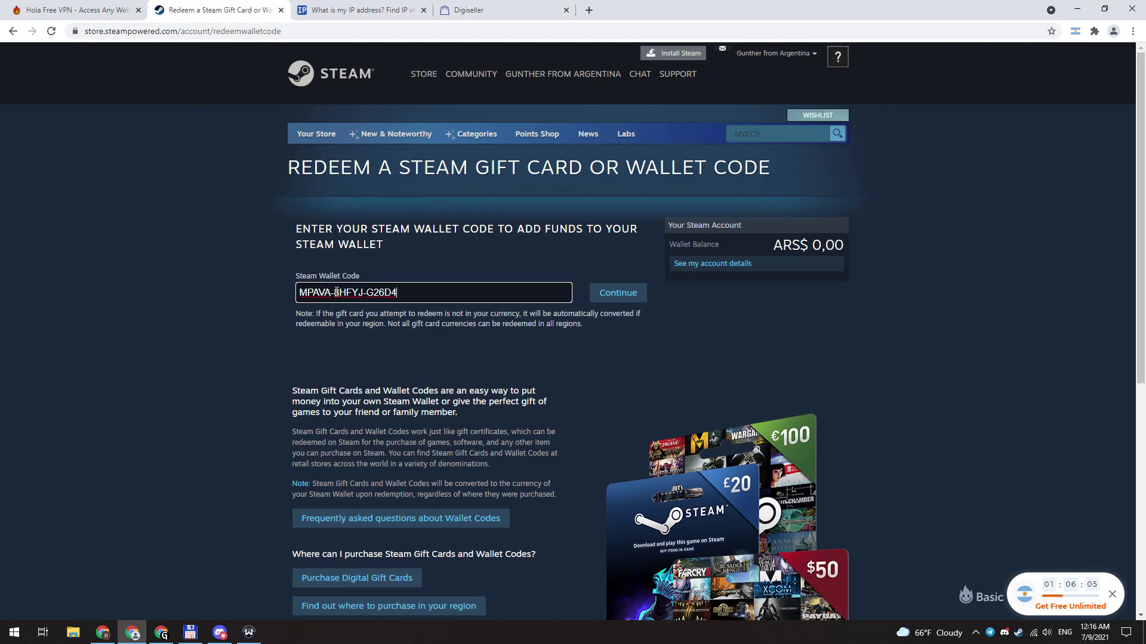
pyautogui.click(626, 298)
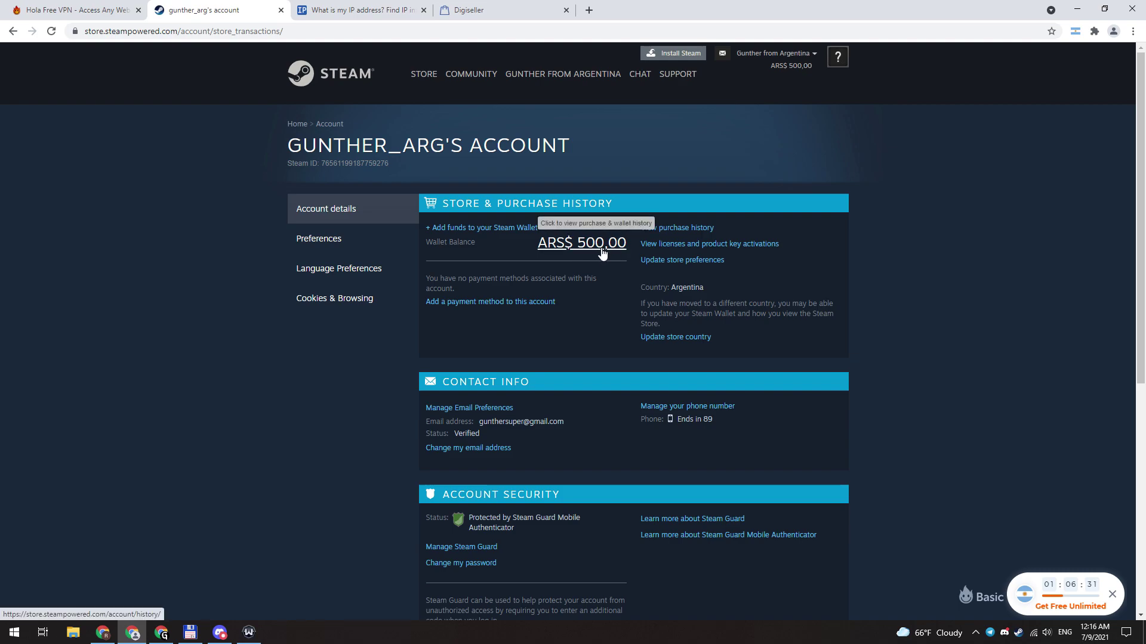
pyautogui.click(612, 581)
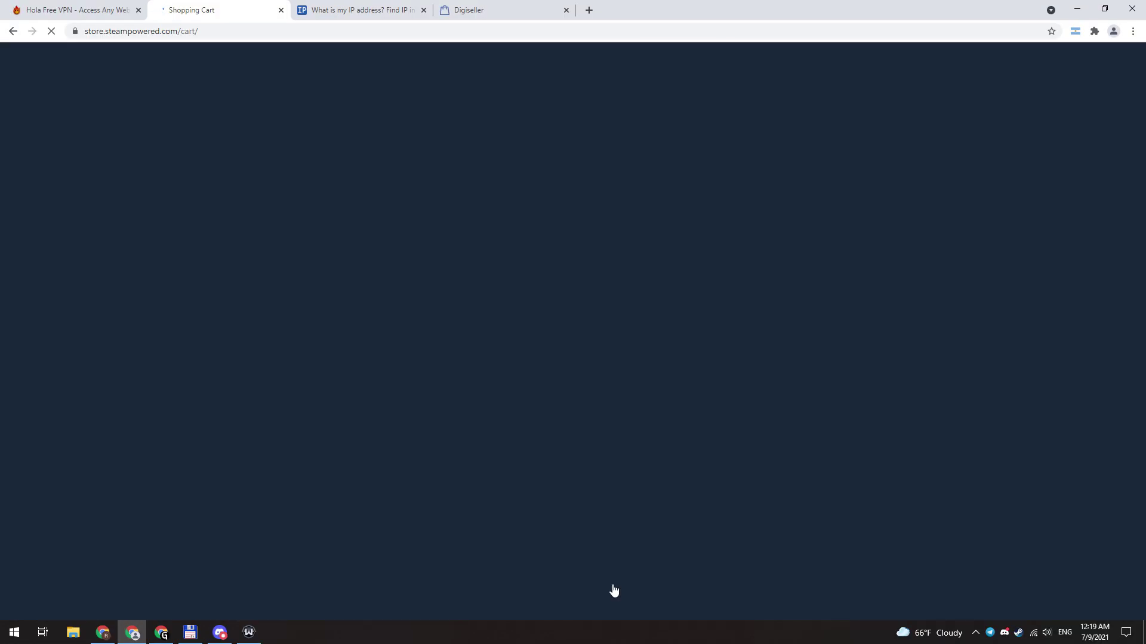
# Step: Choose to buy for your own account, accept the terms, and check the country reads Russian Federation
pyautogui.click(468, 370)
pyautogui.click(335, 360)
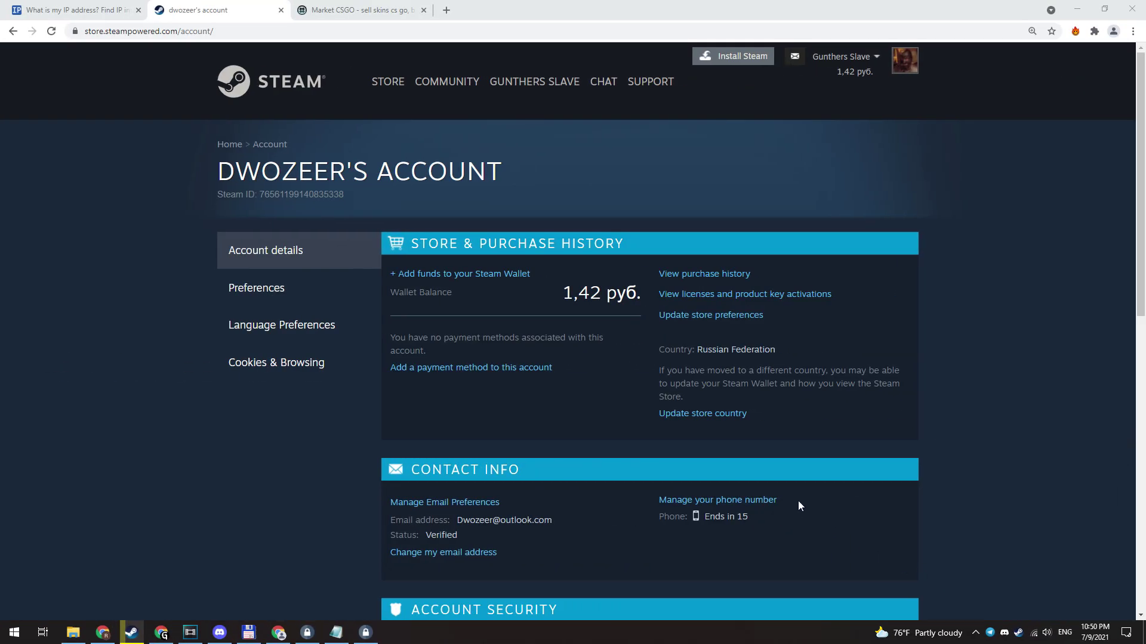
pyautogui.moveTo(696, 352); pyautogui.dragTo(779, 346)
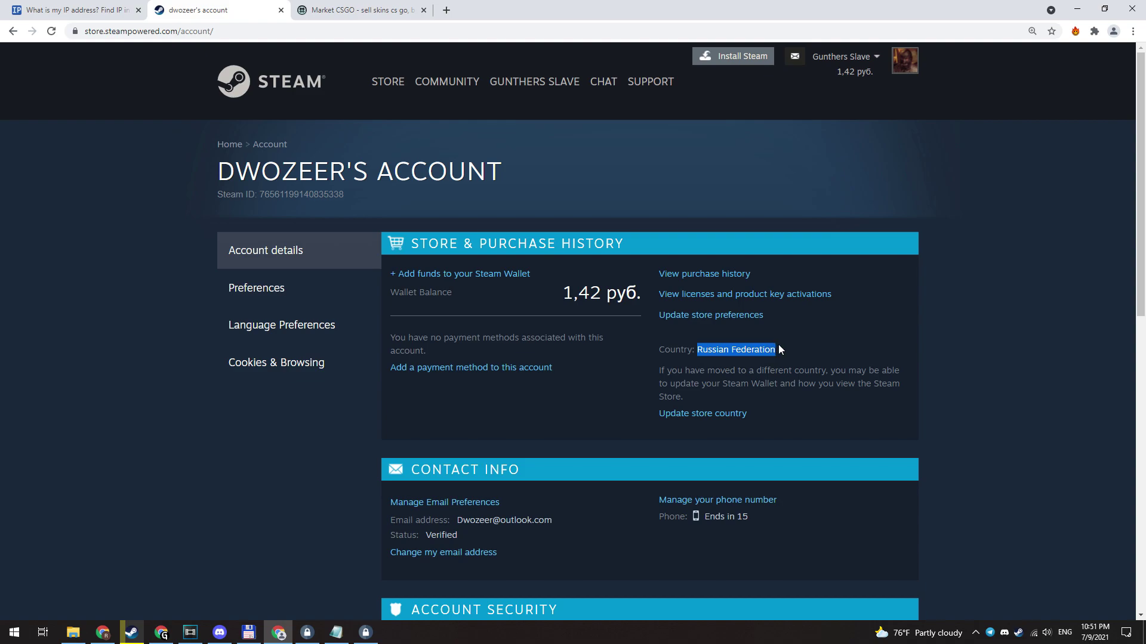
pyautogui.click(1072, 320)
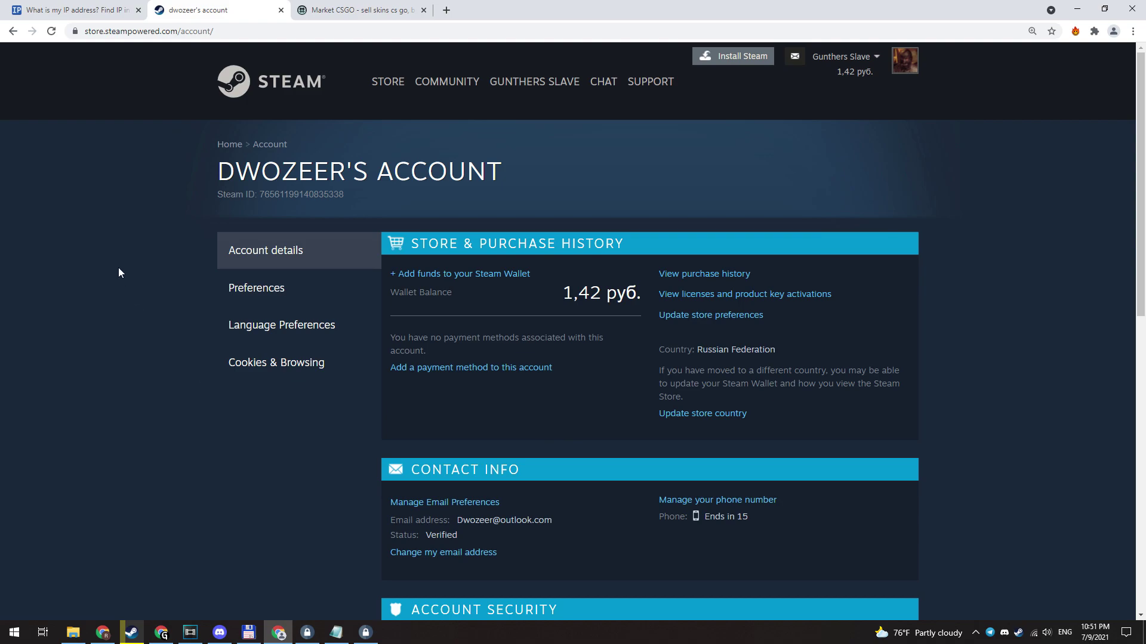
# Step: Confirm the IP location shows Las Vegas, United States, then move to Market CSGO
pyautogui.click(72, 10)
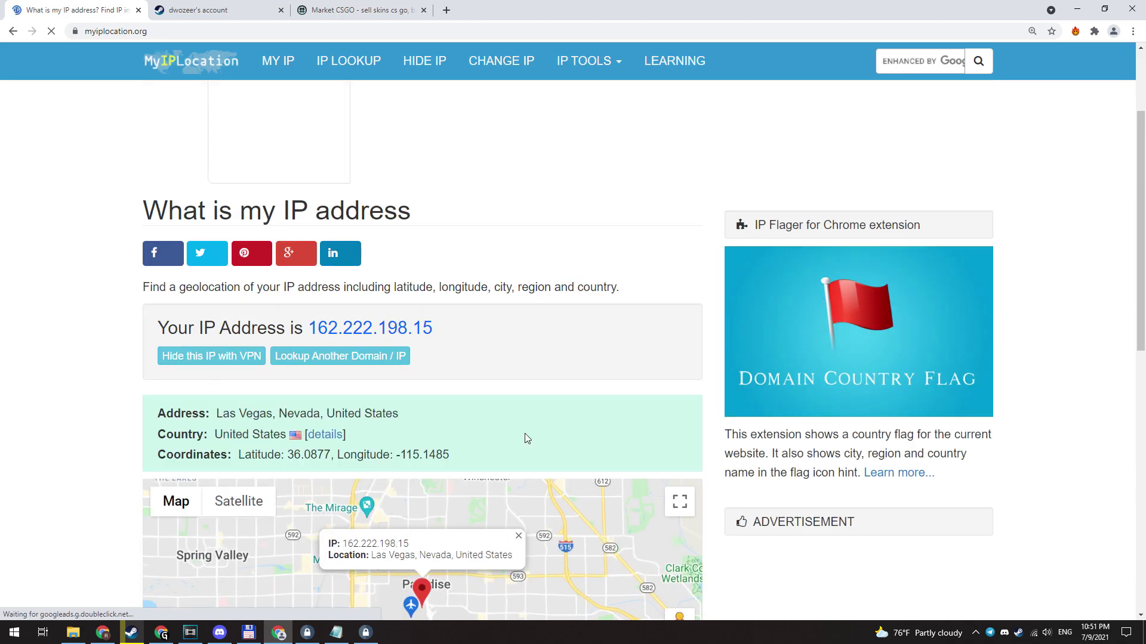
pyautogui.scroll(-1, 466, 406)
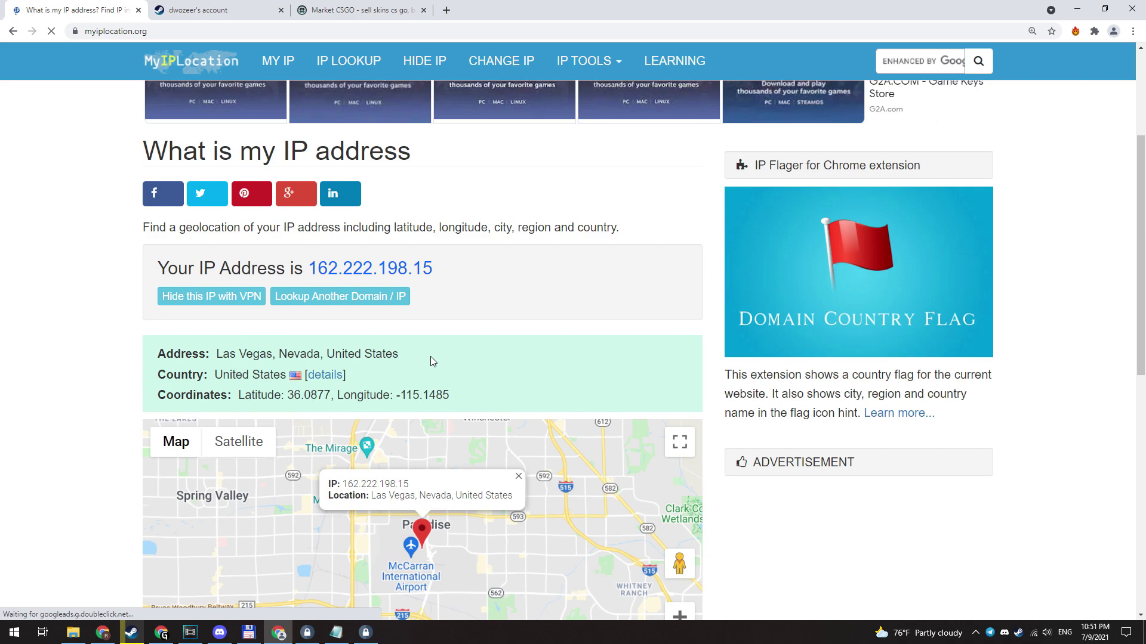
pyautogui.click(203, 11)
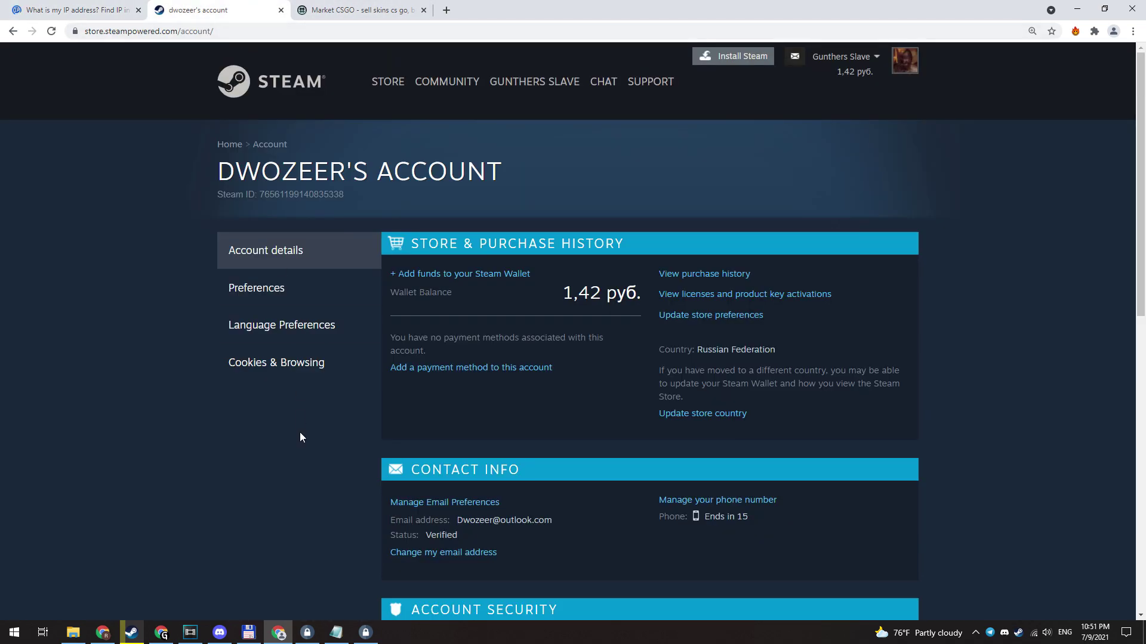
pyautogui.click(388, 5)
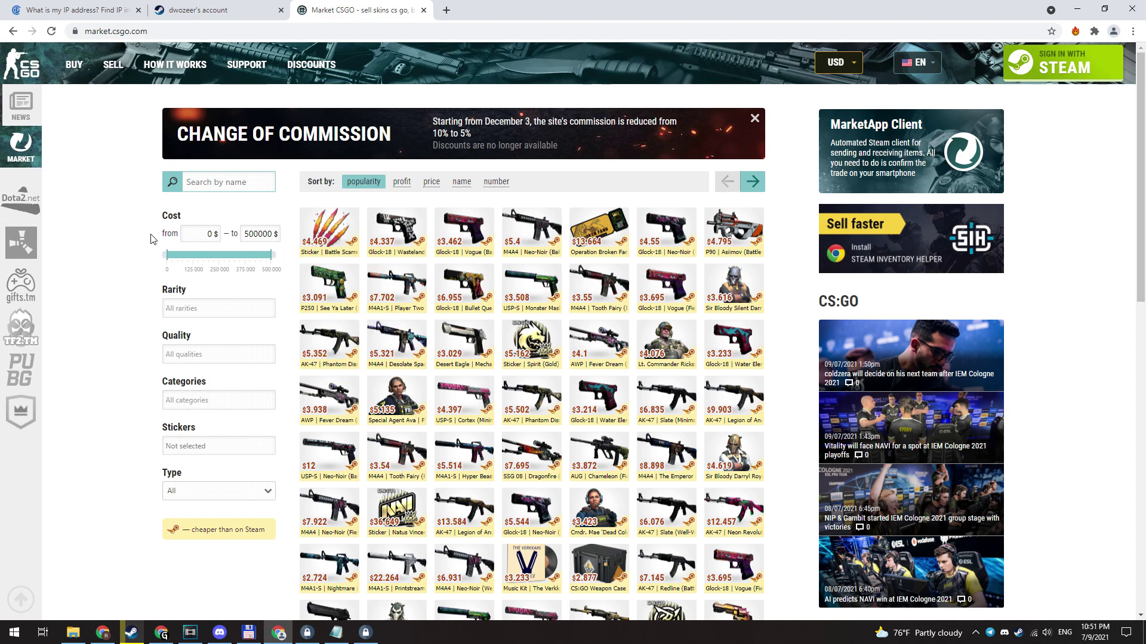
# Step: Sign in to Market CSGO with Steam and deposit $2 to the site balance
pyautogui.click(1019, 63)
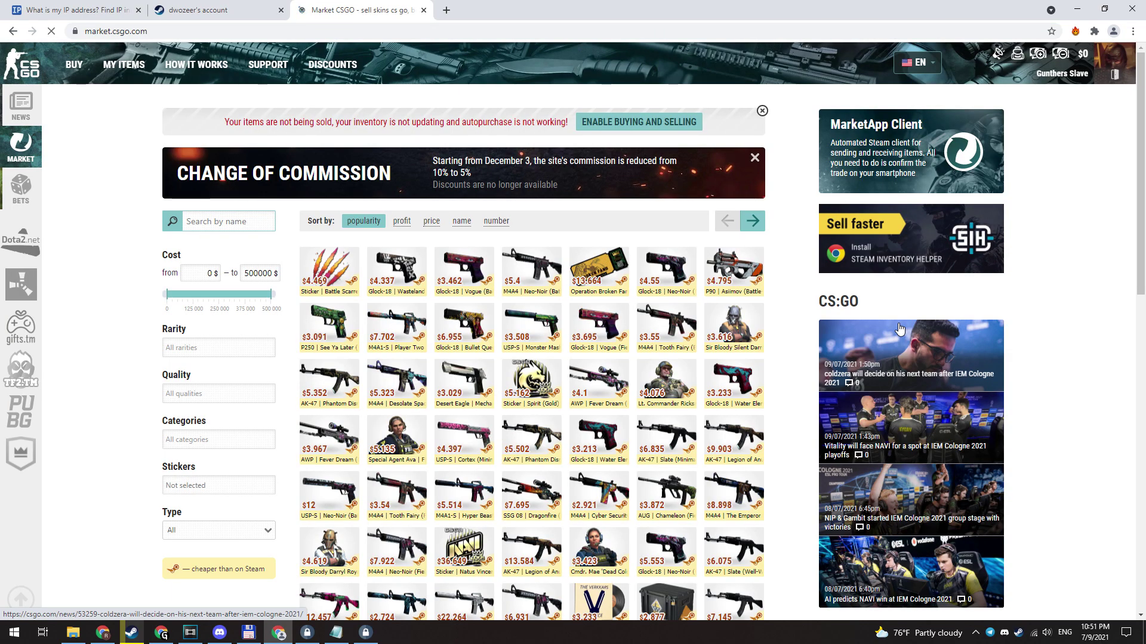
pyautogui.click(1038, 56)
pyautogui.scroll(-2, 285, 357)
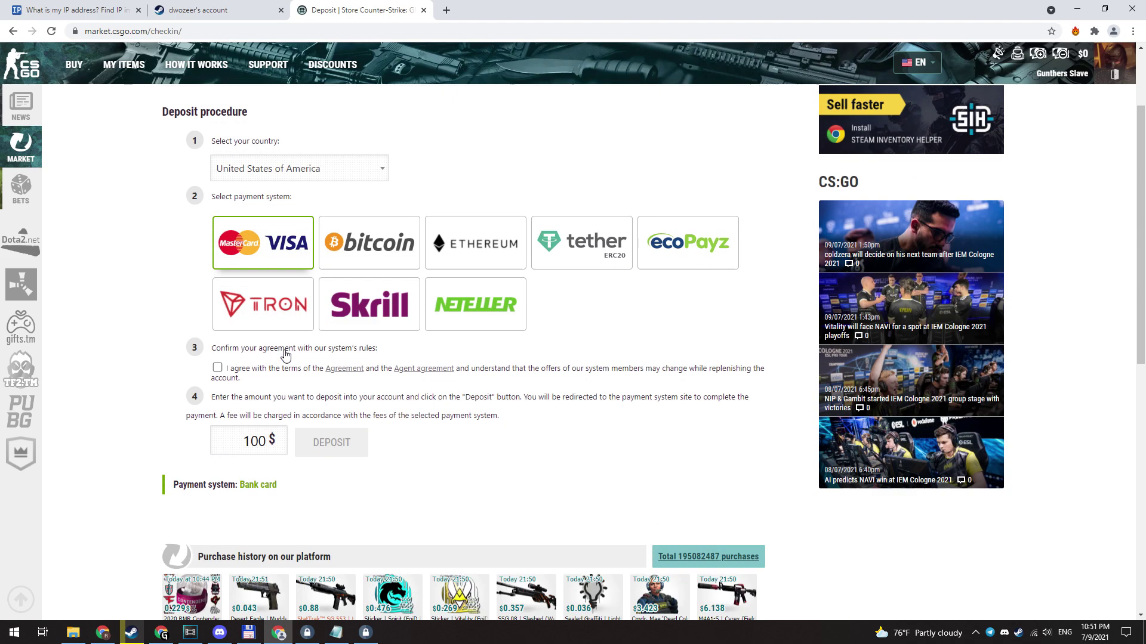
pyautogui.doubleClick(253, 441)
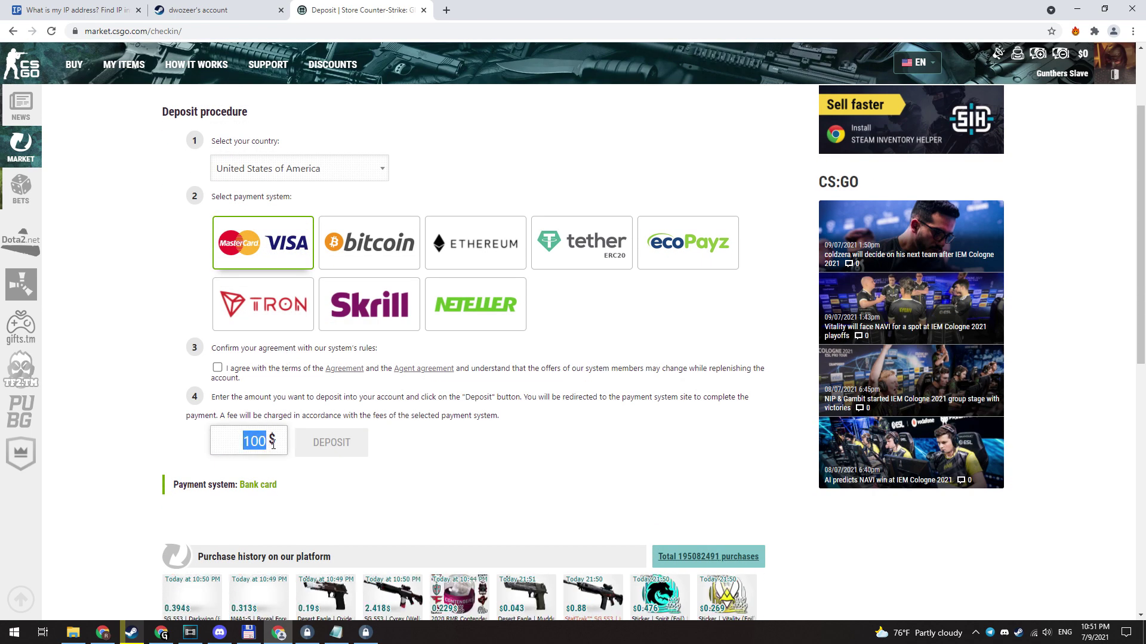
pyautogui.write('2')
pyautogui.click(217, 368)
pyautogui.click(346, 446)
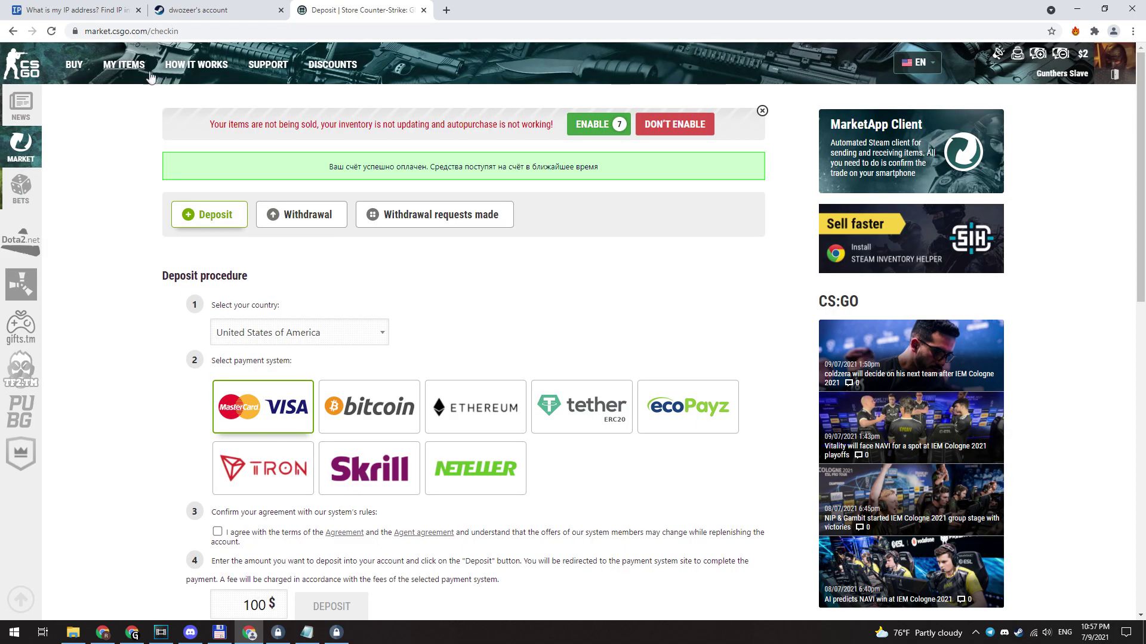
pyautogui.click(144, 72)
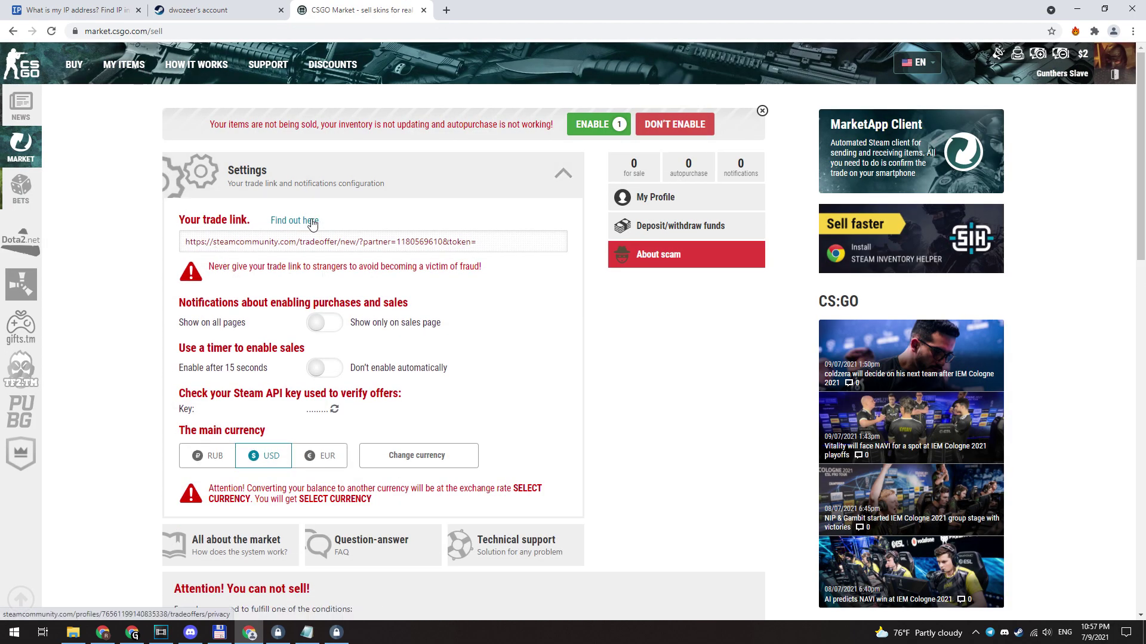
# Step: Paste the full Steam trade URL, with its token, into the trade link setting
pyautogui.click(307, 222)
pyautogui.click(469, 529)
pyautogui.rightClick(470, 531)
pyautogui.click(477, 537)
pyautogui.click(358, 9)
pyautogui.click(677, 111)
pyautogui.click(526, 237)
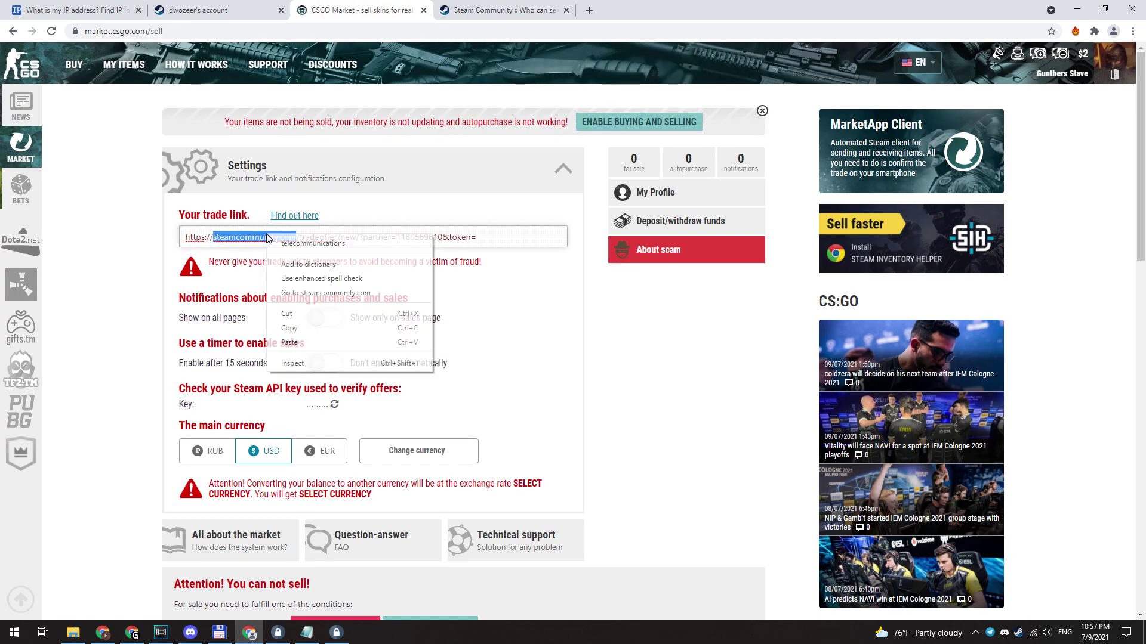
pyautogui.hotkey('ctrl', 'a')
pyautogui.hotkey('ctrl', 'v')
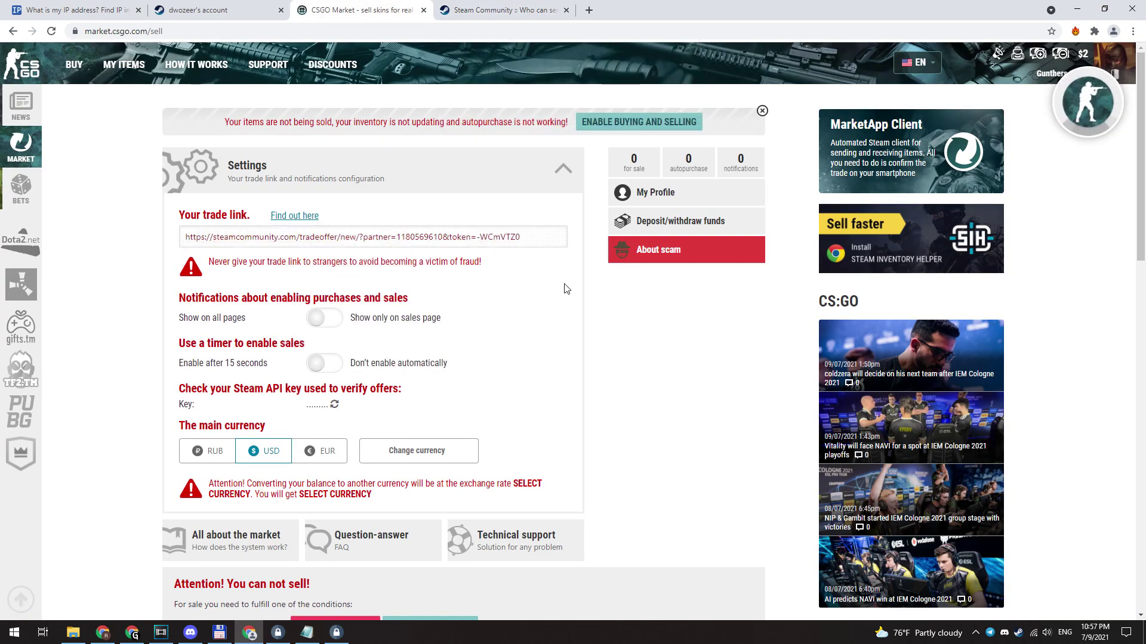
# Step: Set the Cost from filter to 2 to show $2 listings
pyautogui.scroll(-2, 564, 287)
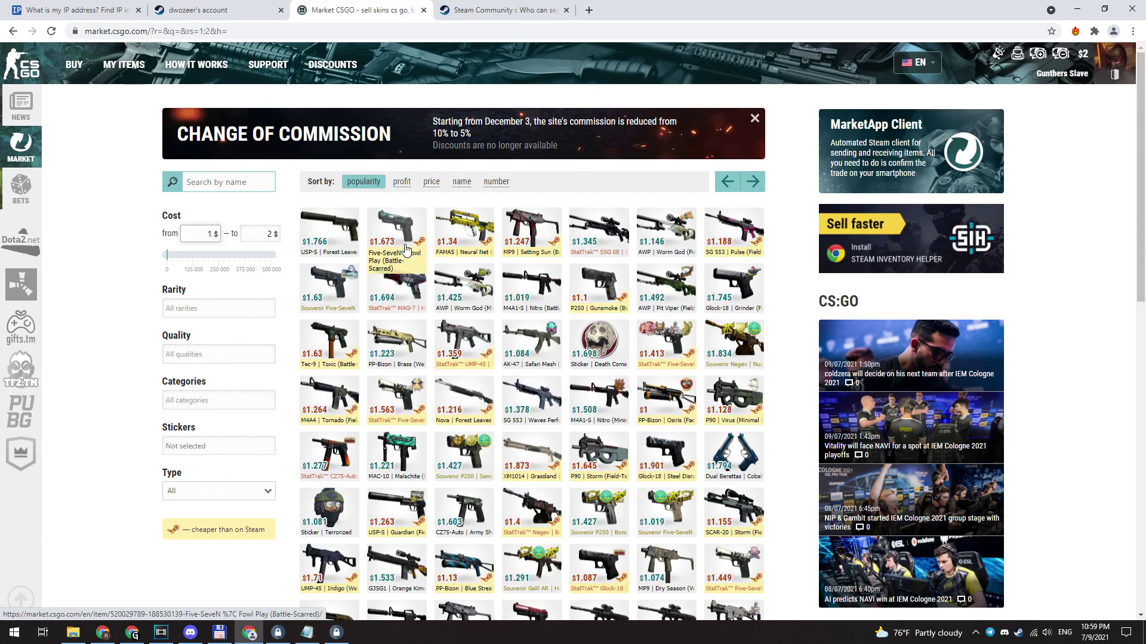
pyautogui.press('BackSpace')
pyautogui.write('2')
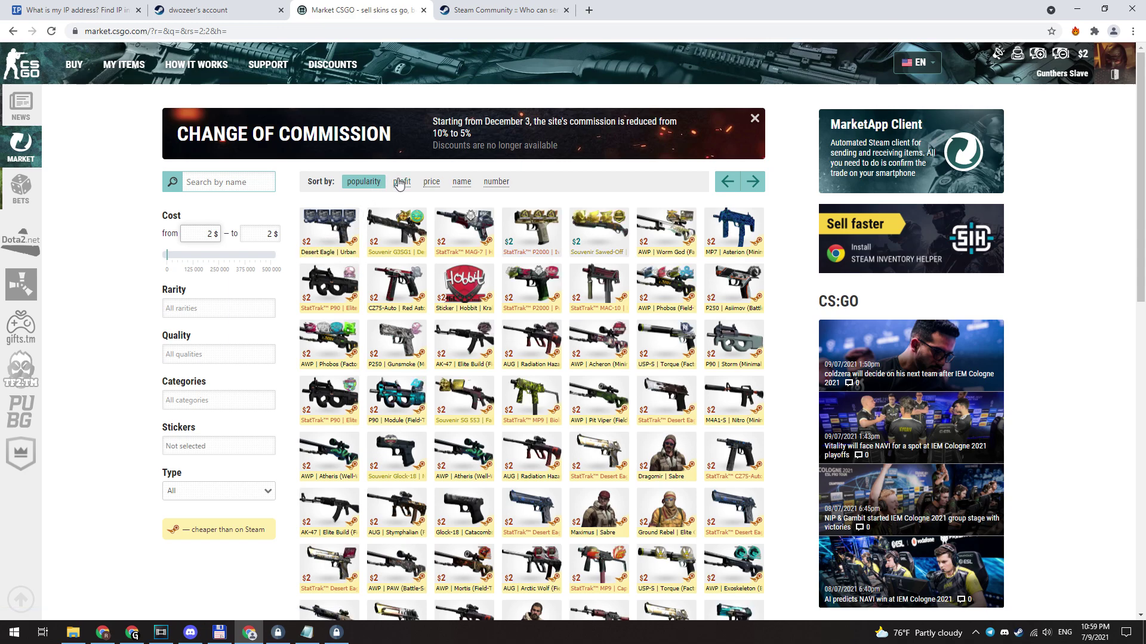
# Step: Purchase the $2 AWP | Phobos listing on Market CSGO and confirm the operation
pyautogui.click(331, 344)
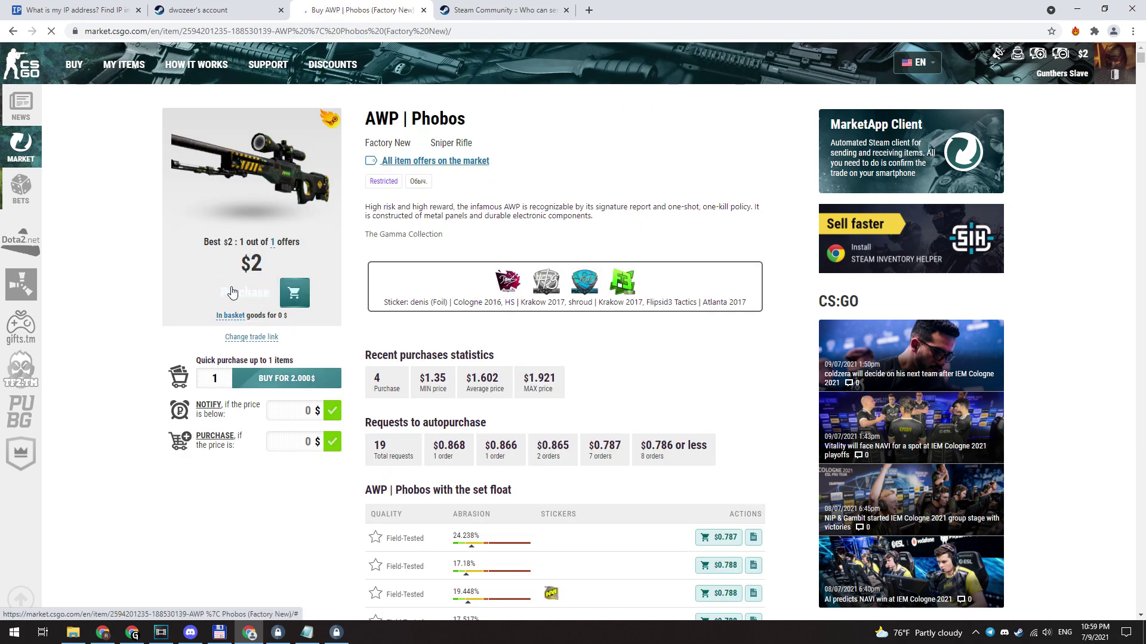
pyautogui.click(233, 292)
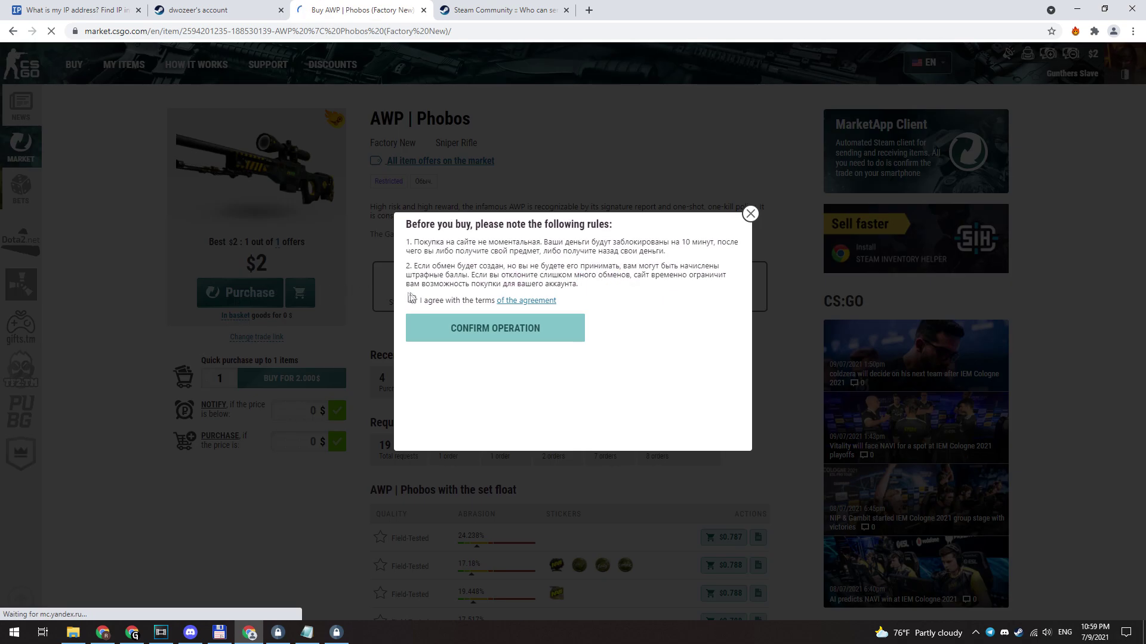
pyautogui.click(450, 341)
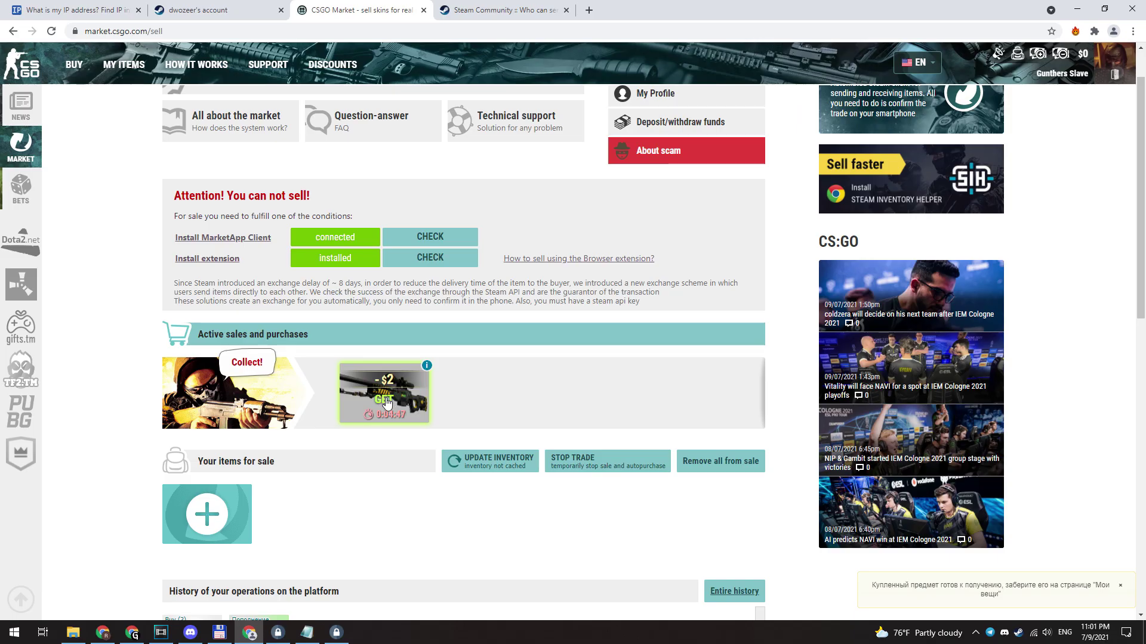
# Step: Collect the AWP | Phobos from the seller, confirm on the site, and accept the Steam trade
pyautogui.click(385, 402)
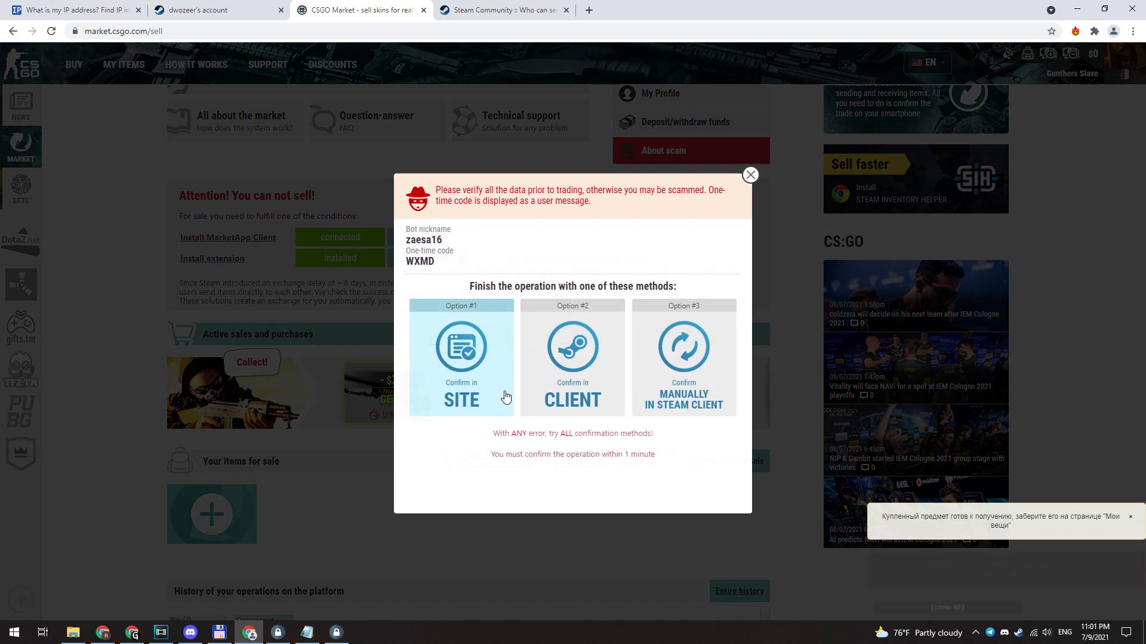
pyautogui.click(506, 398)
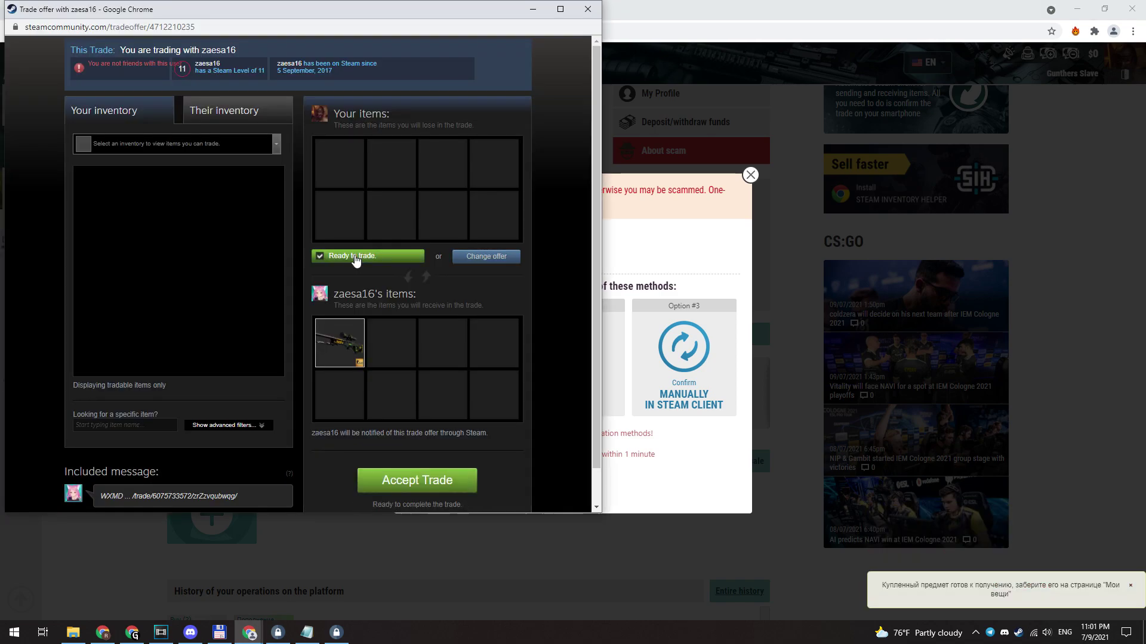
pyautogui.click(417, 480)
pyautogui.scroll(-1, 524, 445)
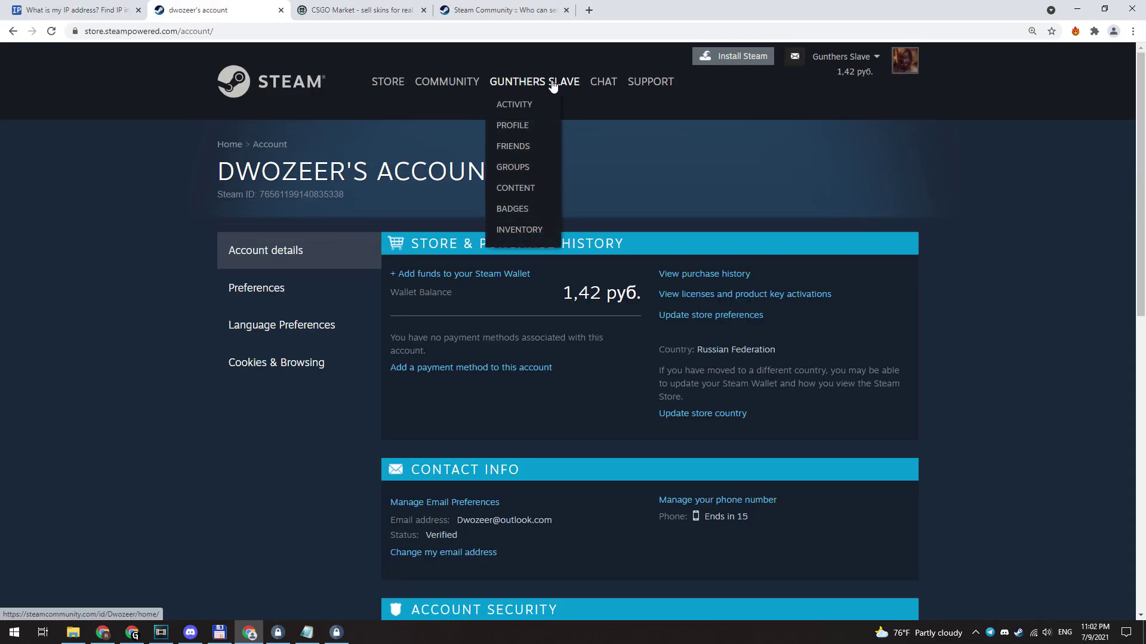
# Step: List the AWP | Phobos from the Steam inventory on the Community Market with buyer paying 119 руб
pyautogui.click(523, 231)
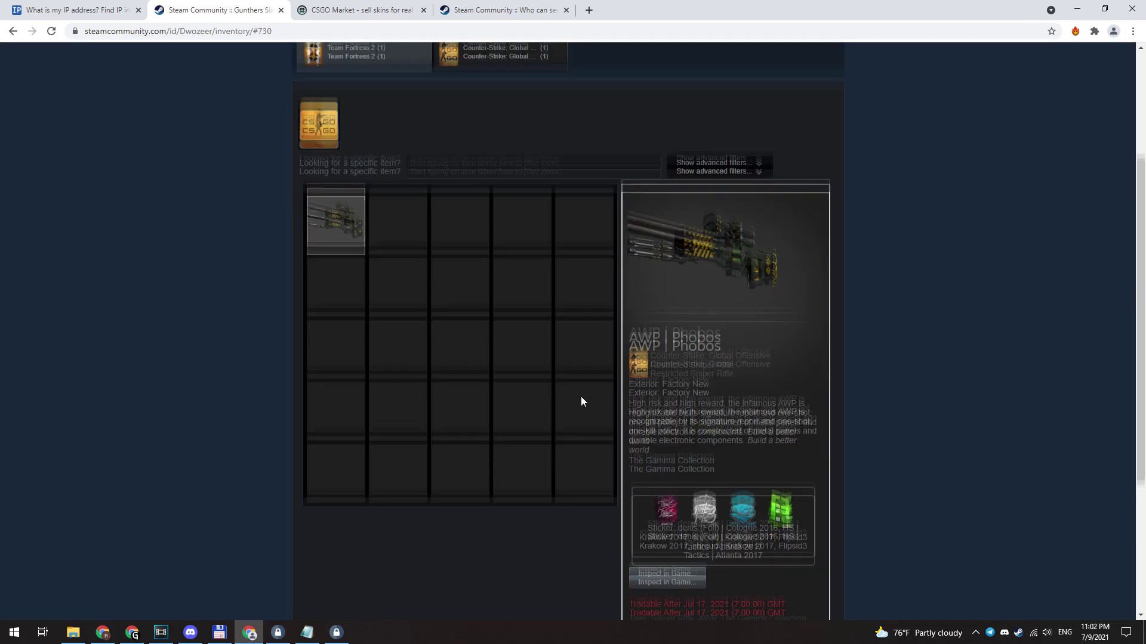
pyautogui.scroll(-3, 581, 396)
pyautogui.middleClick(677, 542)
pyautogui.click(648, 590)
pyautogui.click(648, 445)
pyautogui.write('119')
pyautogui.click(385, 471)
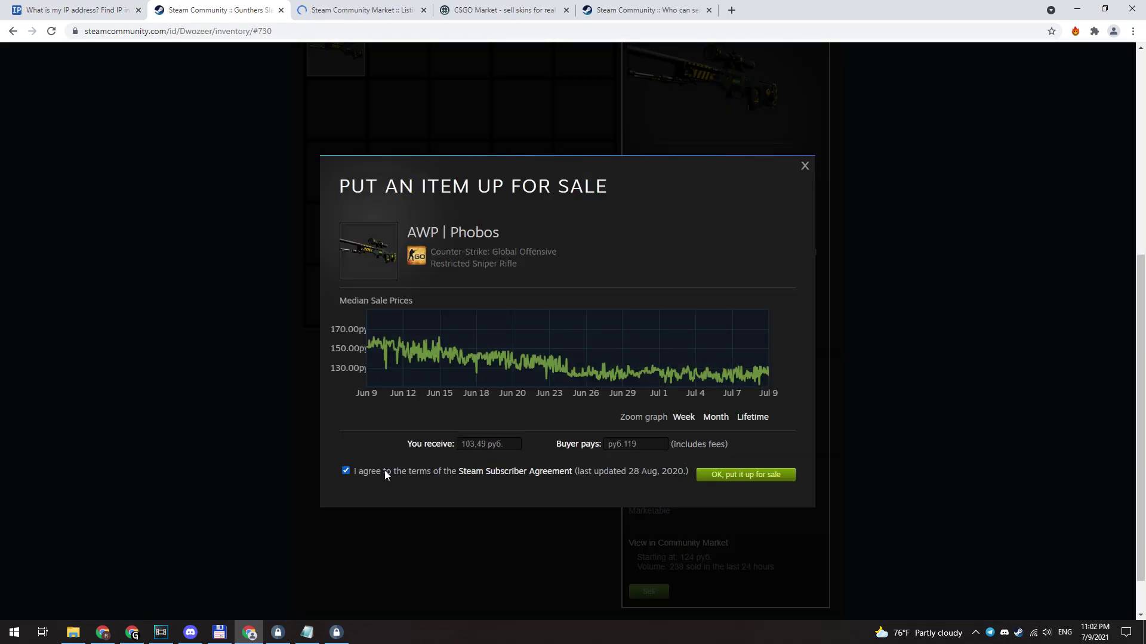
pyautogui.click(747, 476)
pyautogui.click(763, 422)
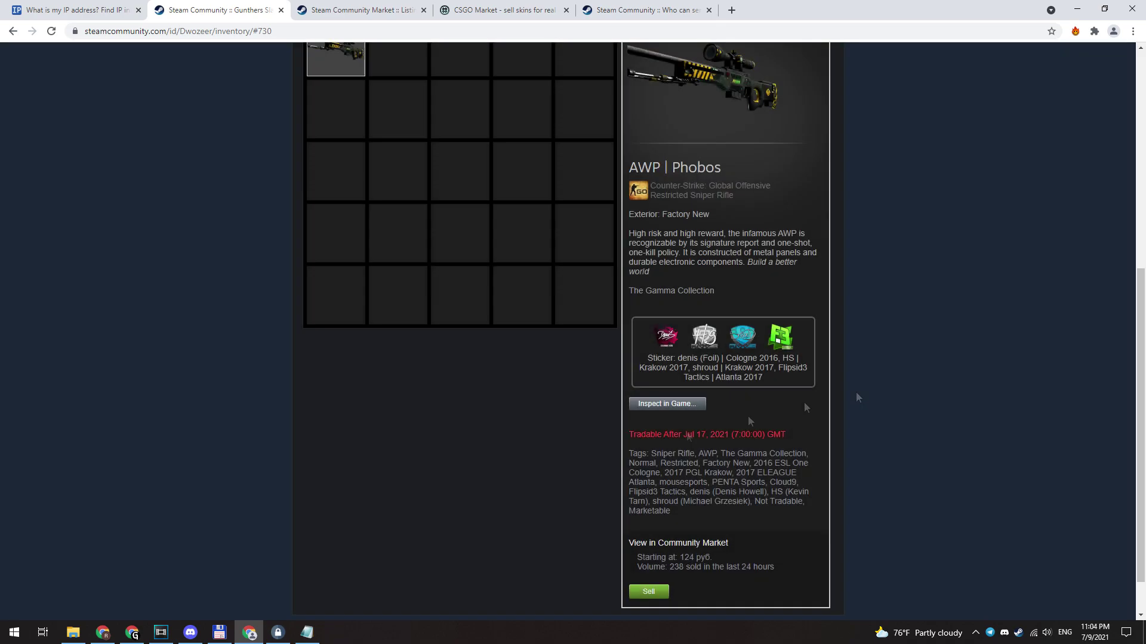
# Step: Reload the inventory page and view the wallet balance details
pyautogui.rightClick(97, 167)
pyautogui.click(179, 206)
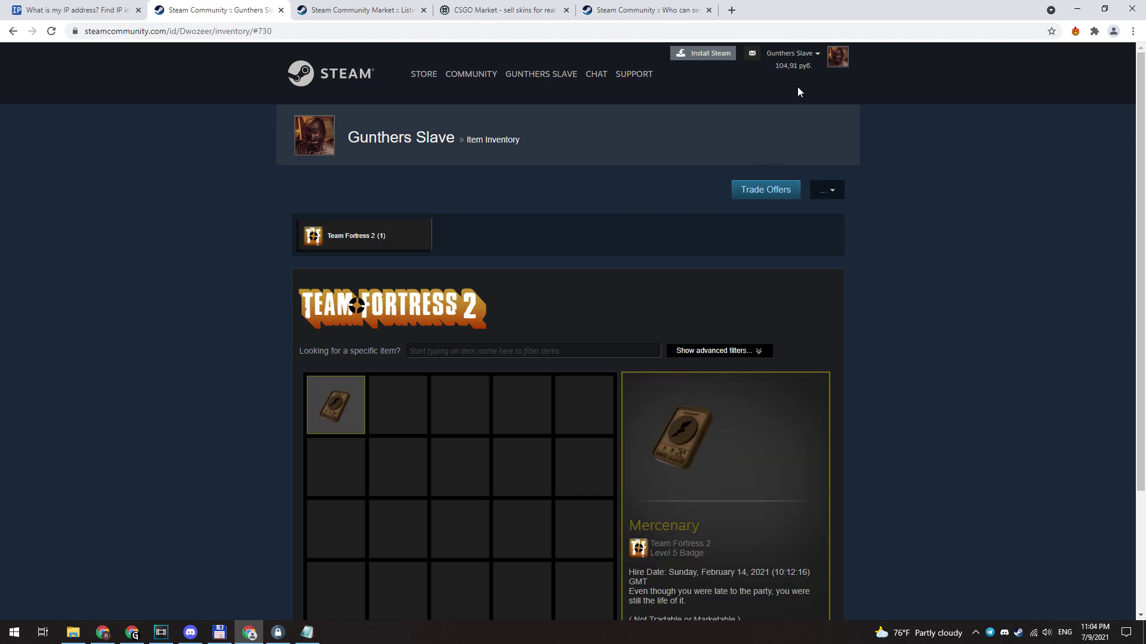
pyautogui.click(801, 71)
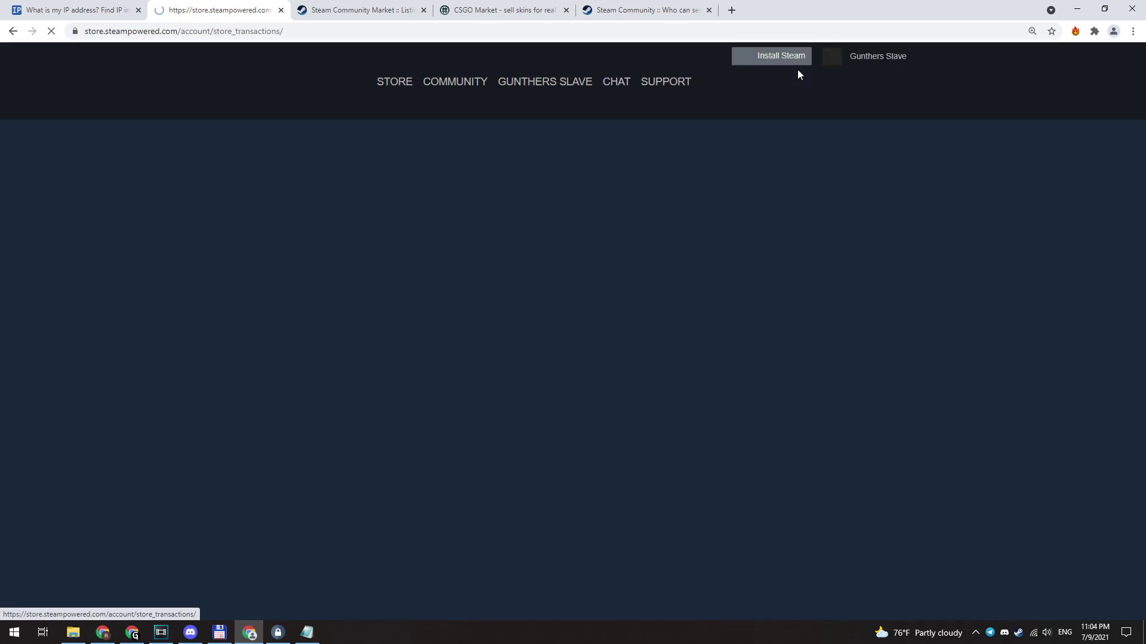